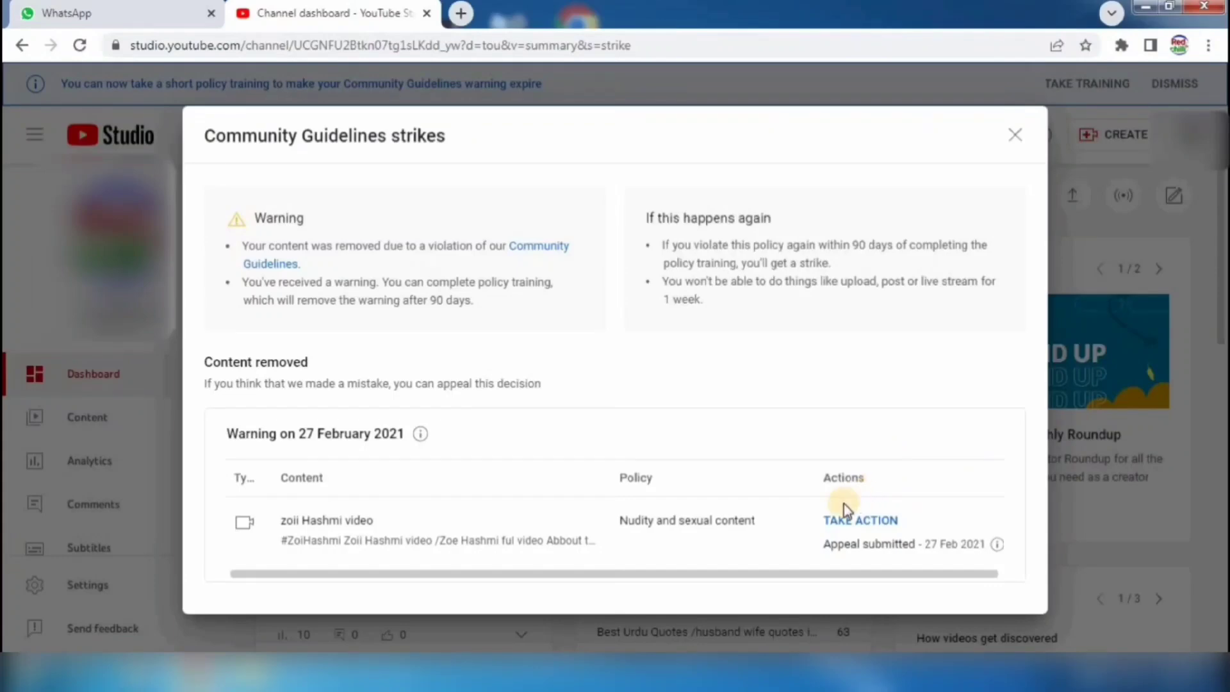
- Take action on the removed video in the Community Guidelines strikes and begin the issue review
{"action": "left_click", "coordinate": [860, 522]}
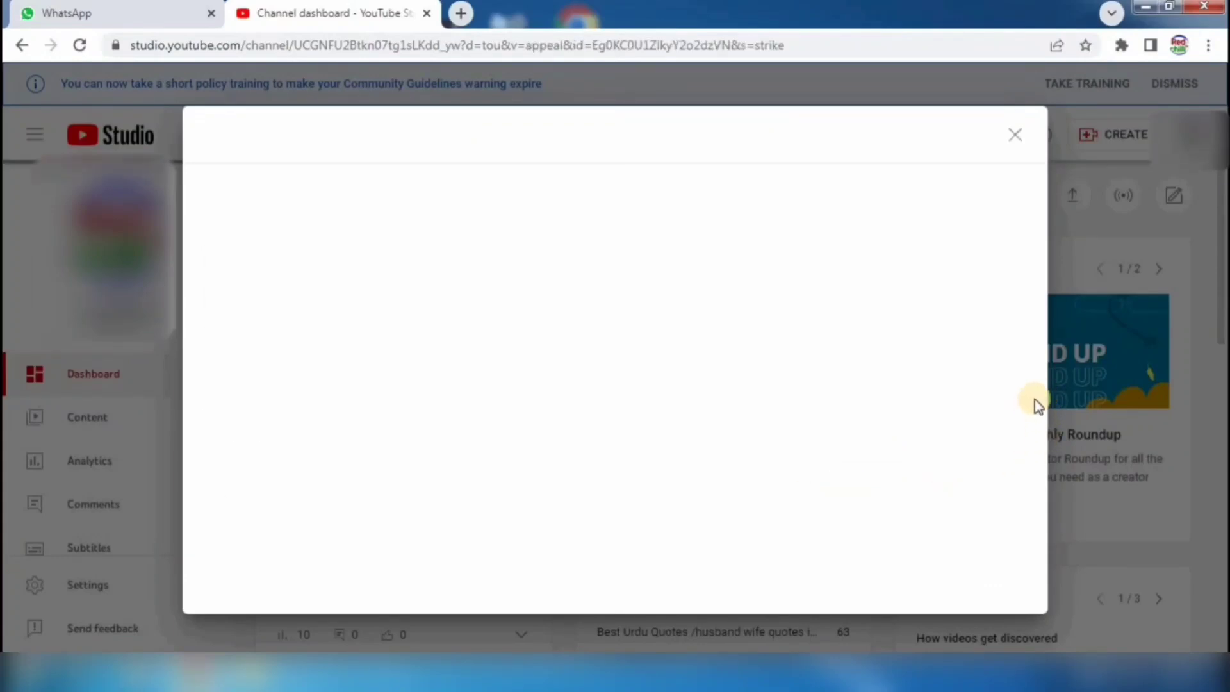
{"action": "scroll", "coordinate": [1033, 474], "scroll_direction": "down", "scroll_amount": 2}
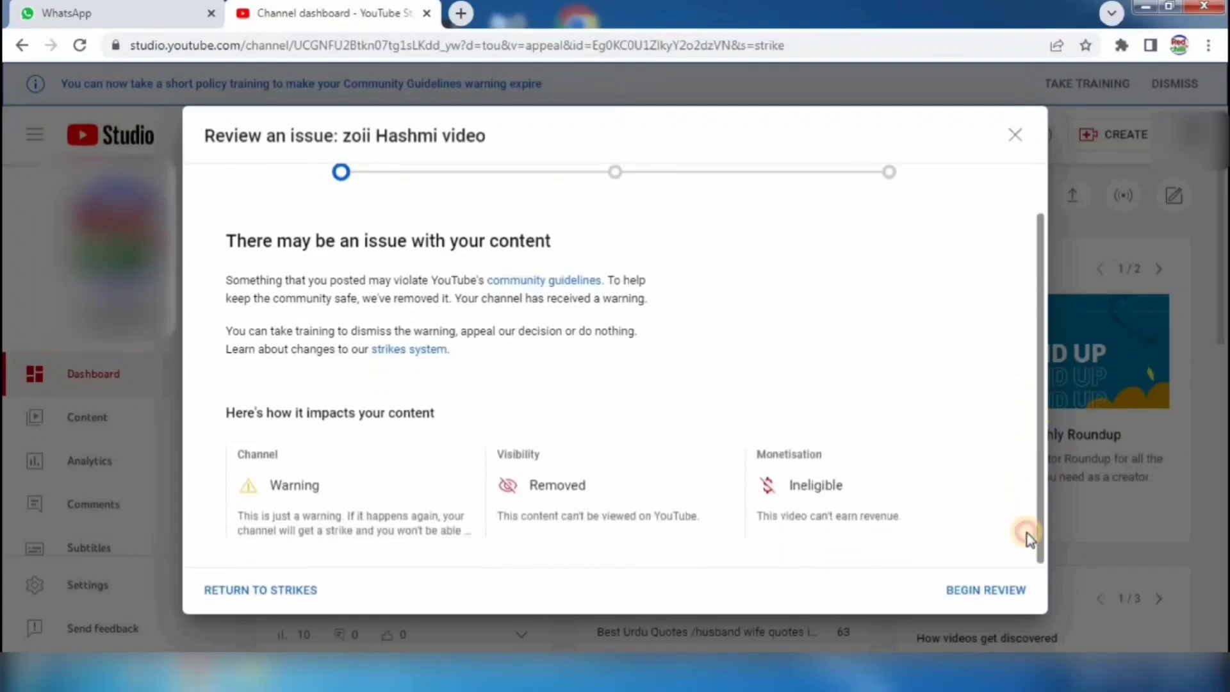
{"action": "left_click_drag", "start_coordinate": [941, 572], "coordinate": [1033, 608]}
{"action": "key", "text": "Escape"}
{"action": "left_click", "coordinate": [992, 591]}
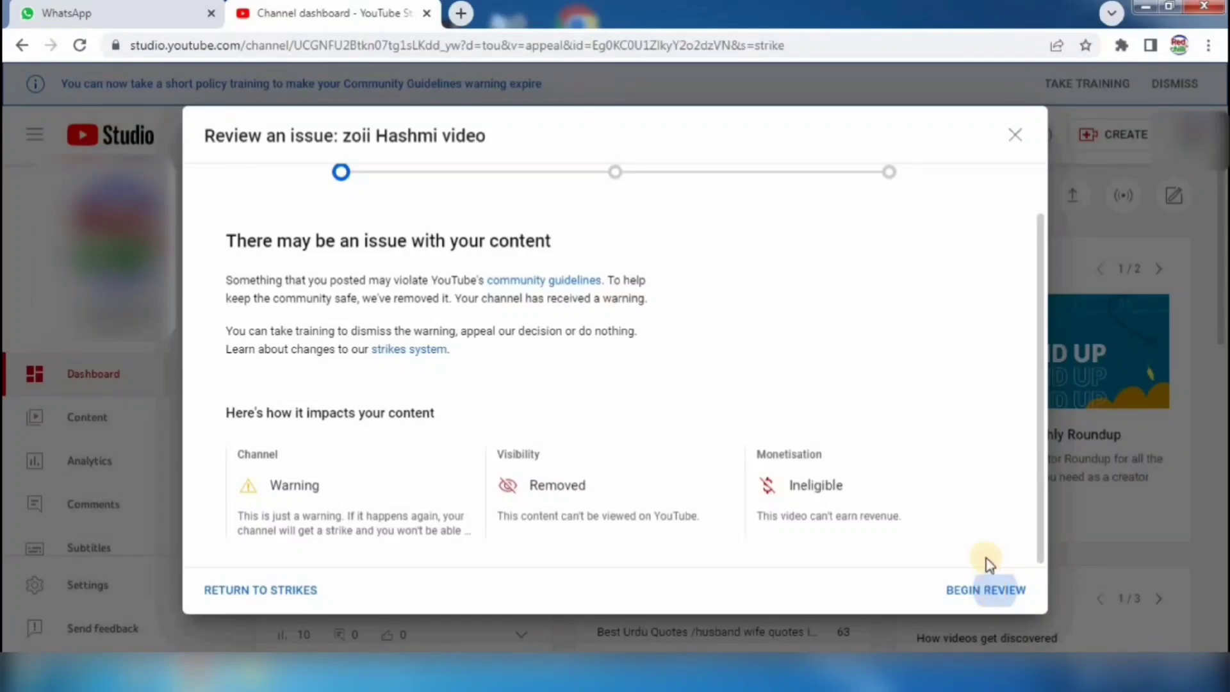
- Go through the Nudity and sexual content policy summary and proceed to the options for handling the warning
{"action": "scroll", "coordinate": [1039, 442], "scroll_direction": "down", "scroll_amount": 5}
{"action": "mouse_move", "coordinate": [832, 400]}
{"action": "left_mouse_down"}
{"action": "mouse_move", "coordinate": [901, 456]}
{"action": "mouse_move", "coordinate": [956, 463]}
{"action": "left_mouse_up"}
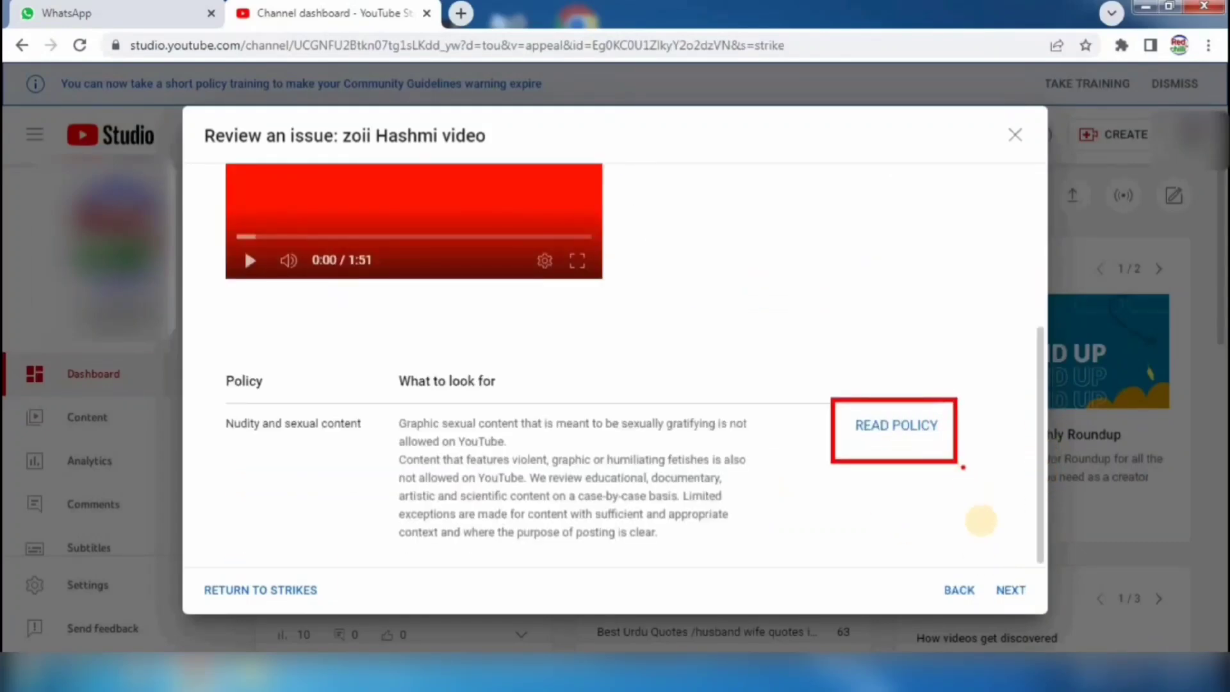
{"action": "left_click_drag", "start_coordinate": [985, 569], "coordinate": [1030, 607]}
{"action": "left_click", "coordinate": [1020, 602]}
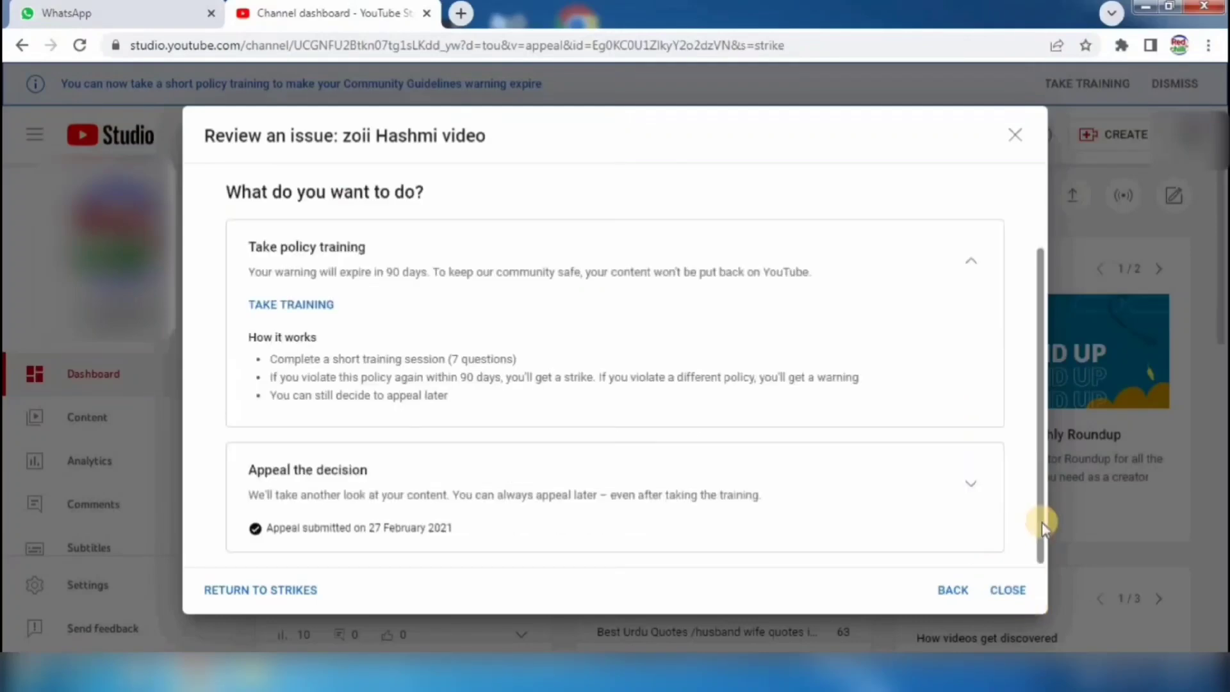
- Choose to take the policy training and proceed past its introduction to the first question
{"action": "left_click_drag", "start_coordinate": [239, 284], "coordinate": [349, 329]}
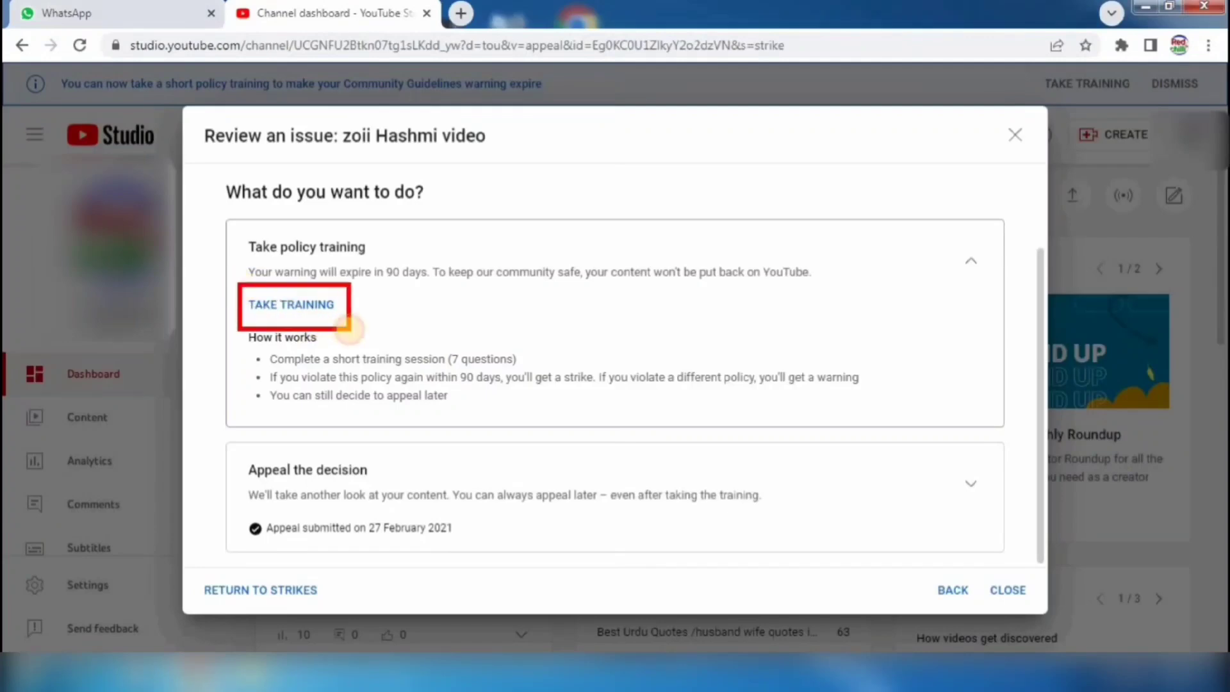
{"action": "left_click", "coordinate": [307, 304]}
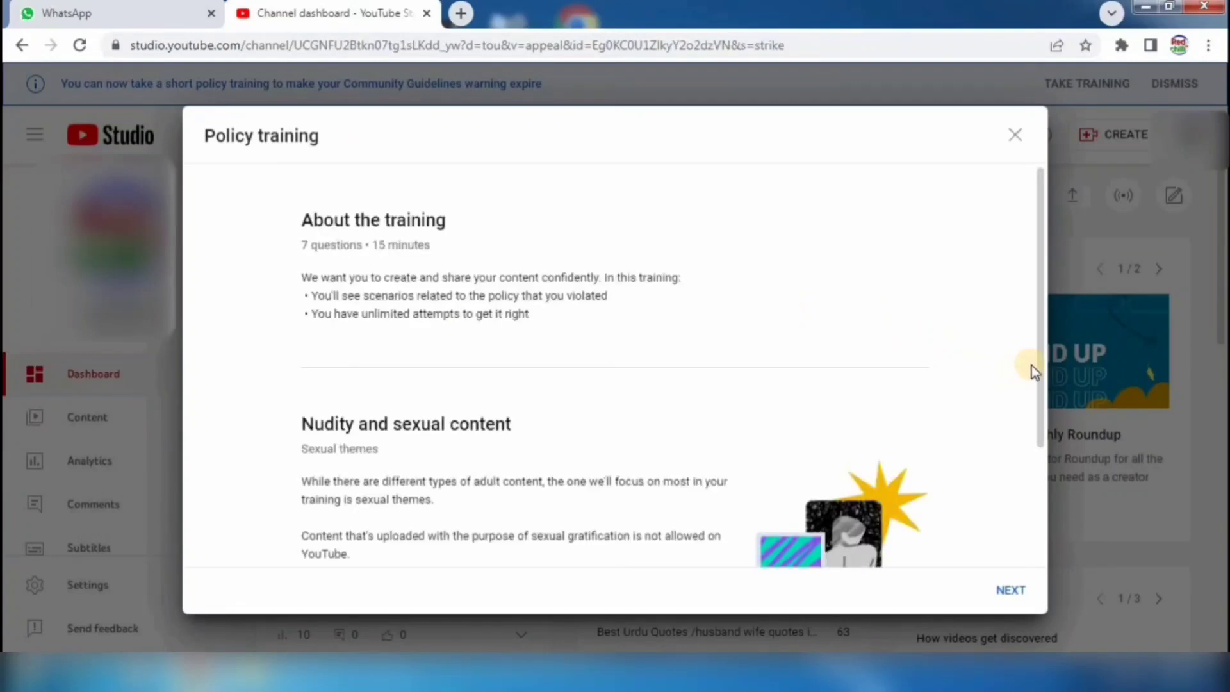
{"action": "left_click_drag", "start_coordinate": [1039, 384], "coordinate": [1046, 515]}
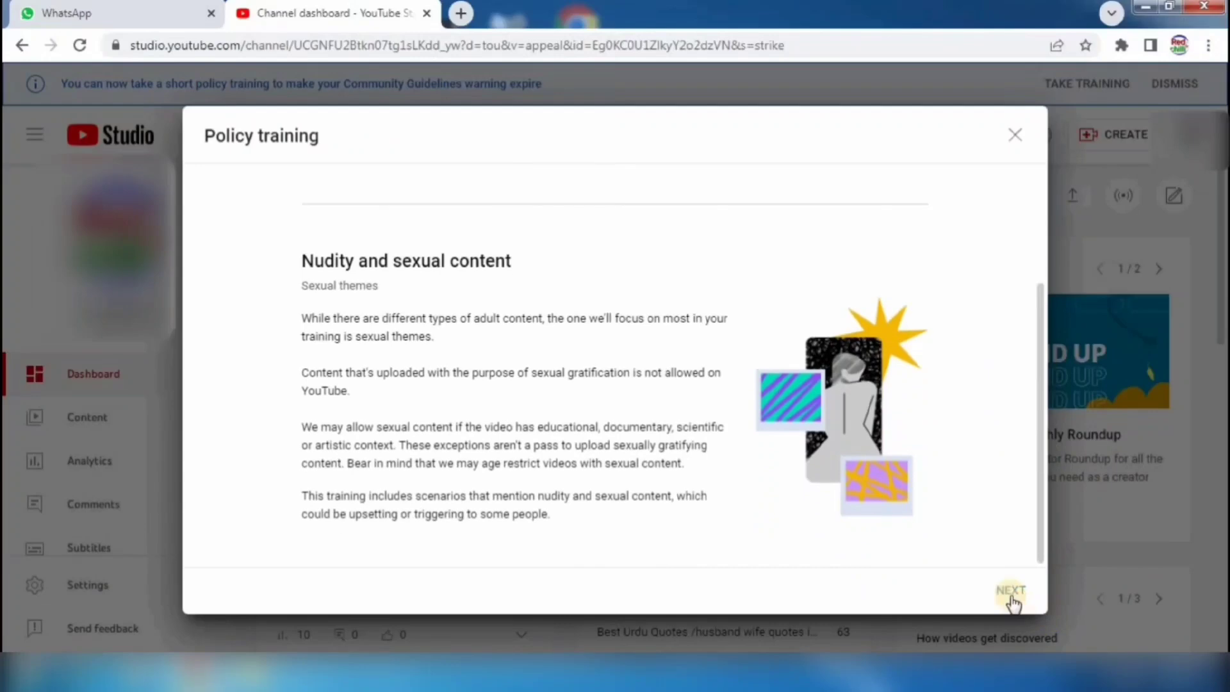
{"action": "left_click", "coordinate": [1011, 591]}
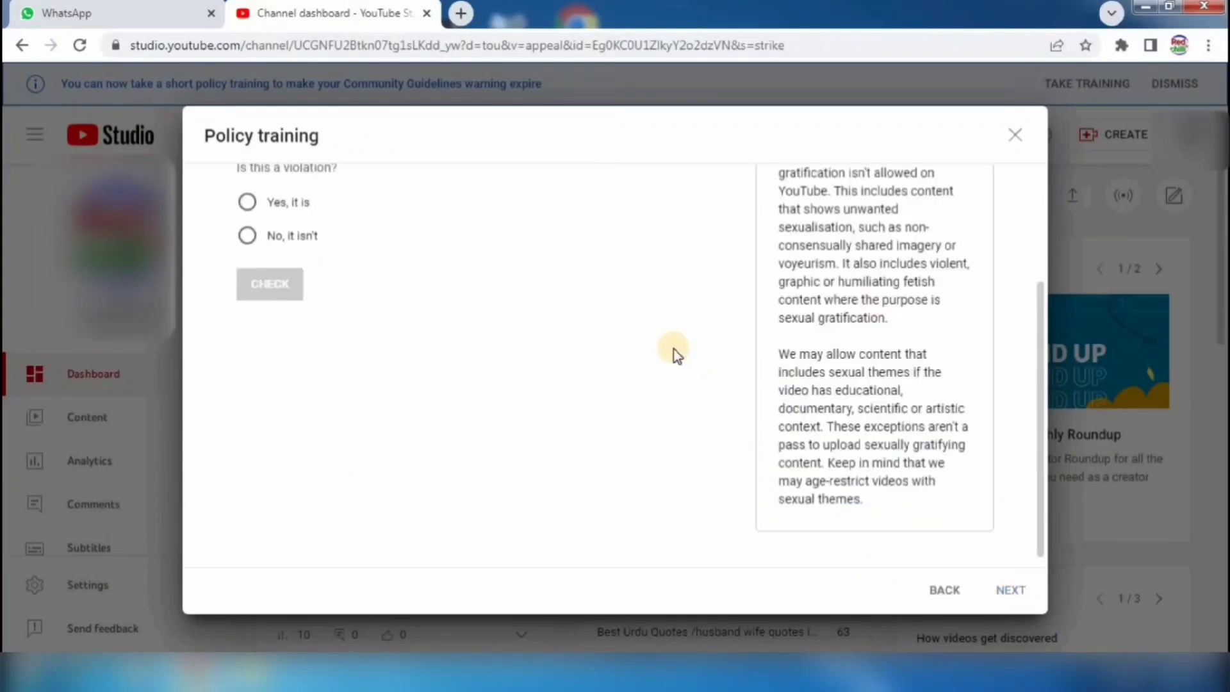
- Answer question 1 about the leaked celebrity photos with "Yes, it is", check it and go to the following question
{"action": "scroll", "coordinate": [1031, 201], "scroll_direction": "up", "scroll_amount": 3}
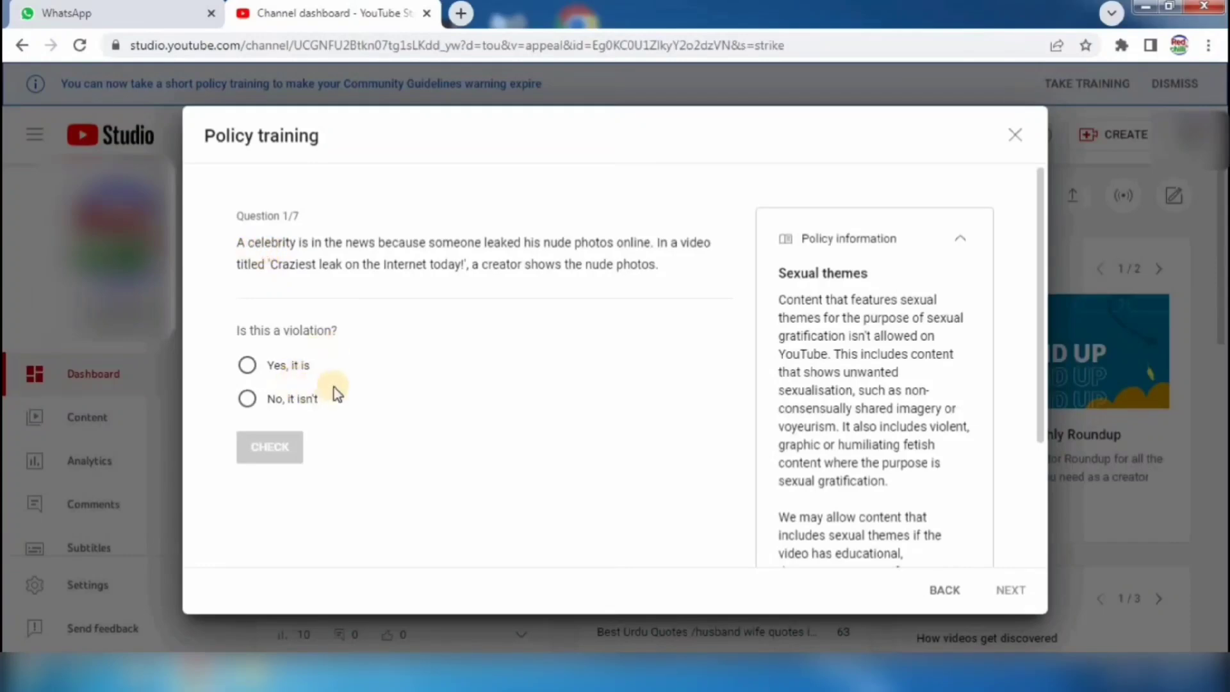
{"action": "left_click", "coordinate": [248, 366]}
{"action": "left_click", "coordinate": [270, 447]}
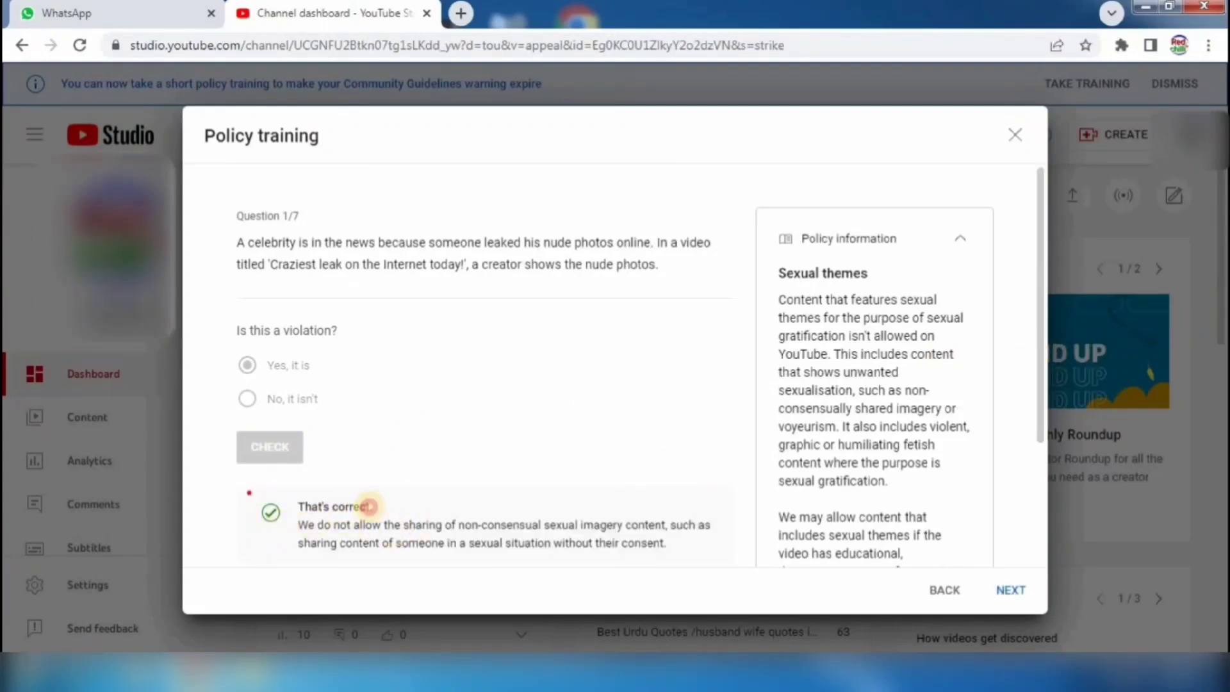
{"action": "left_click", "coordinate": [1010, 592]}
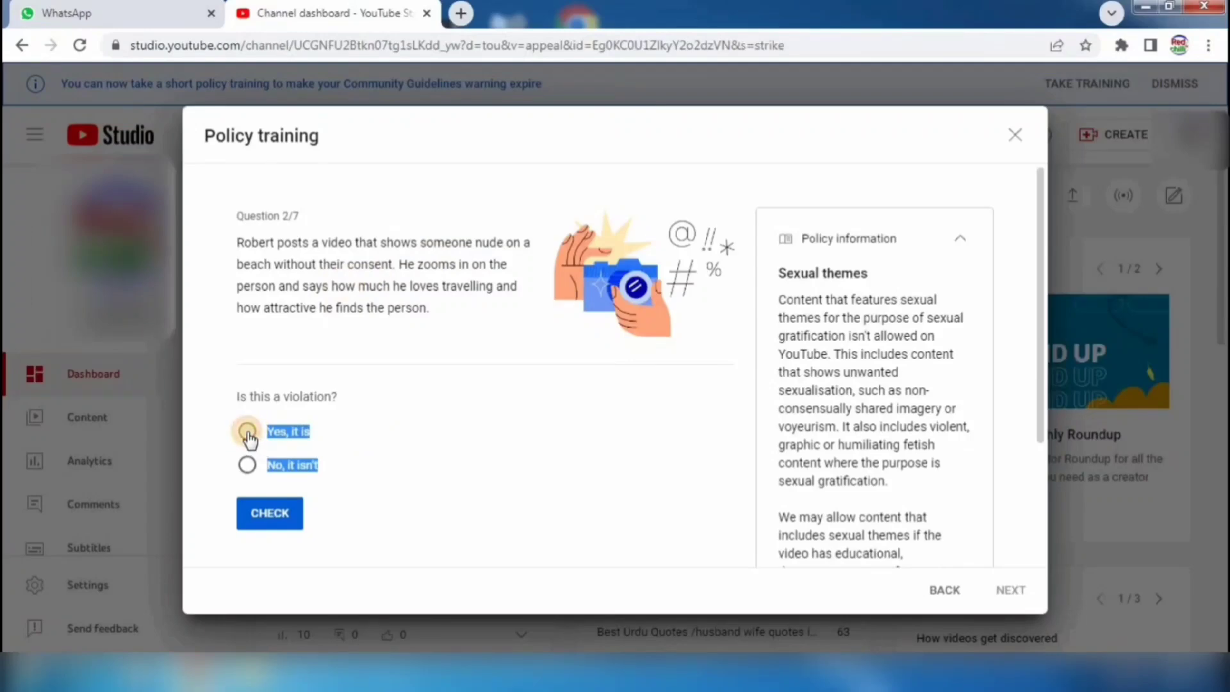
- Answer question 2 about the beach video with "Yes, it is", check it and continue to question 3
{"action": "left_click", "coordinate": [247, 433]}
{"action": "left_click", "coordinate": [285, 513]}
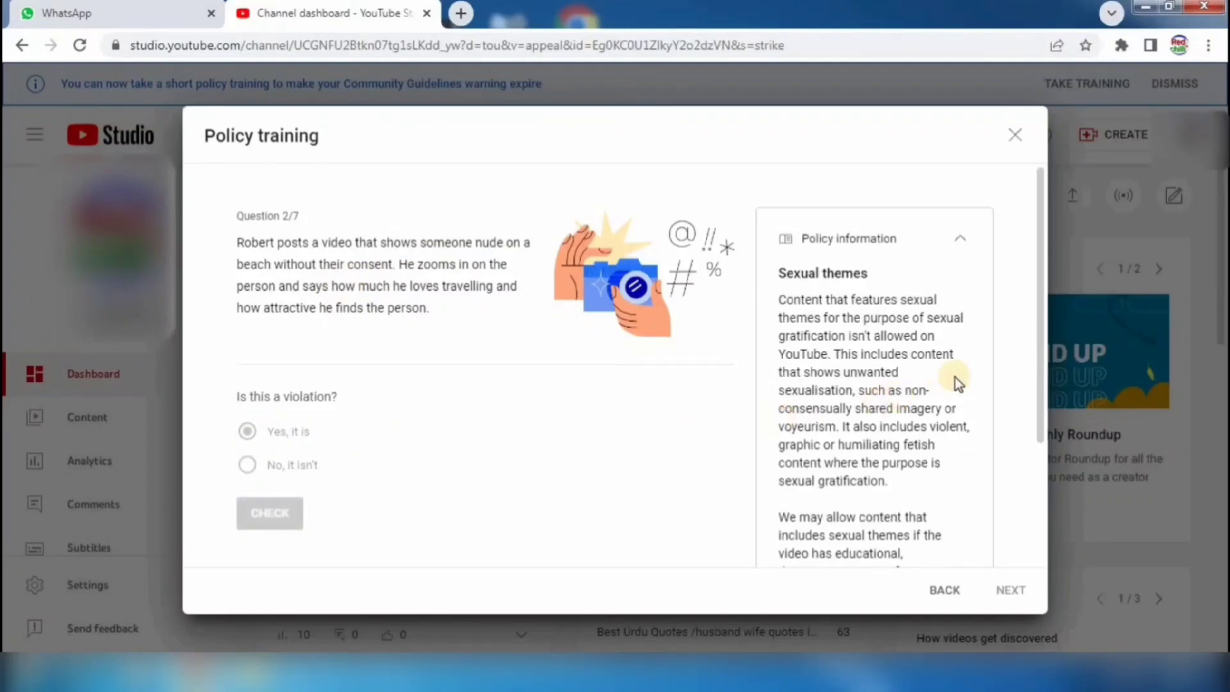
{"action": "left_click_drag", "start_coordinate": [1040, 397], "coordinate": [1042, 455]}
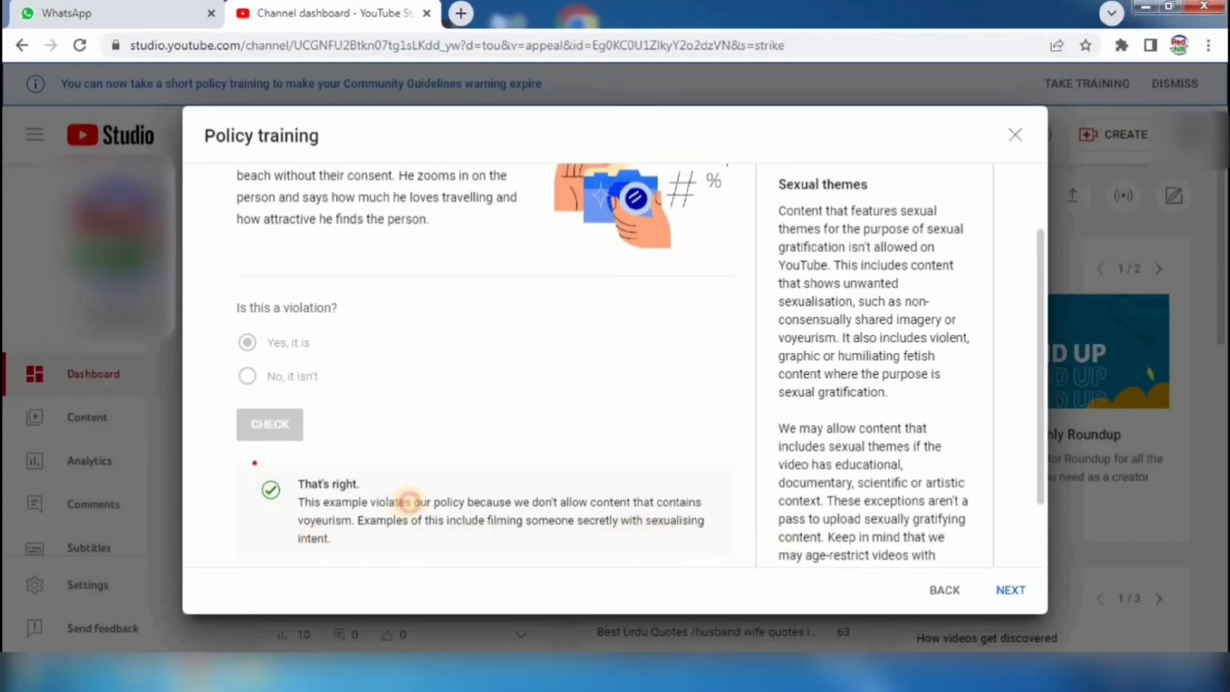
{"action": "left_click", "coordinate": [1012, 590]}
- Answer question 3 that the museum video doesn't violate the policy because it shows art with proper context, check it and continue
{"action": "left_click_drag", "start_coordinate": [1041, 387], "coordinate": [1039, 323]}
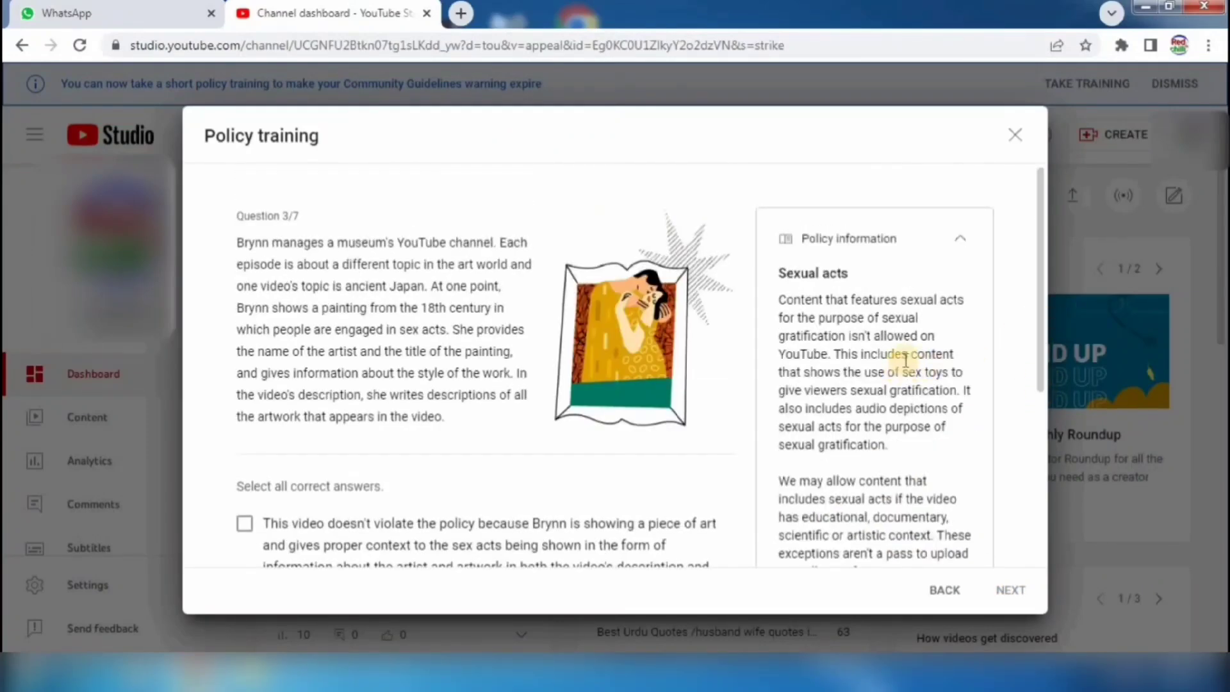
{"action": "mouse_move", "coordinate": [207, 198]}
{"action": "left_mouse_down"}
{"action": "mouse_move", "coordinate": [365, 357]}
{"action": "mouse_move", "coordinate": [544, 421]}
{"action": "left_mouse_up"}
{"action": "left_click_drag", "start_coordinate": [1038, 365], "coordinate": [1039, 423]}
{"action": "scroll", "coordinate": [1039, 436], "scroll_direction": "down", "scroll_amount": 3}
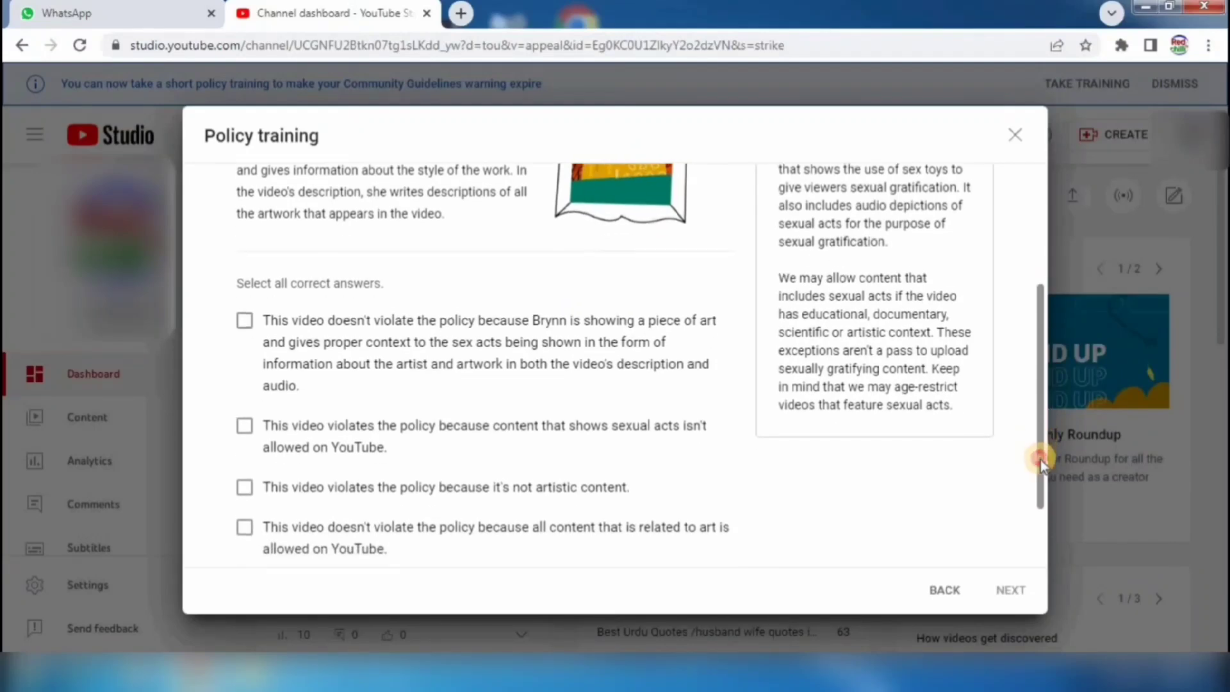
{"action": "mouse_move", "coordinate": [213, 266]}
{"action": "left_mouse_down"}
{"action": "mouse_move", "coordinate": [522, 363]}
{"action": "mouse_move", "coordinate": [728, 369]}
{"action": "left_mouse_up"}
{"action": "left_click", "coordinate": [244, 290]}
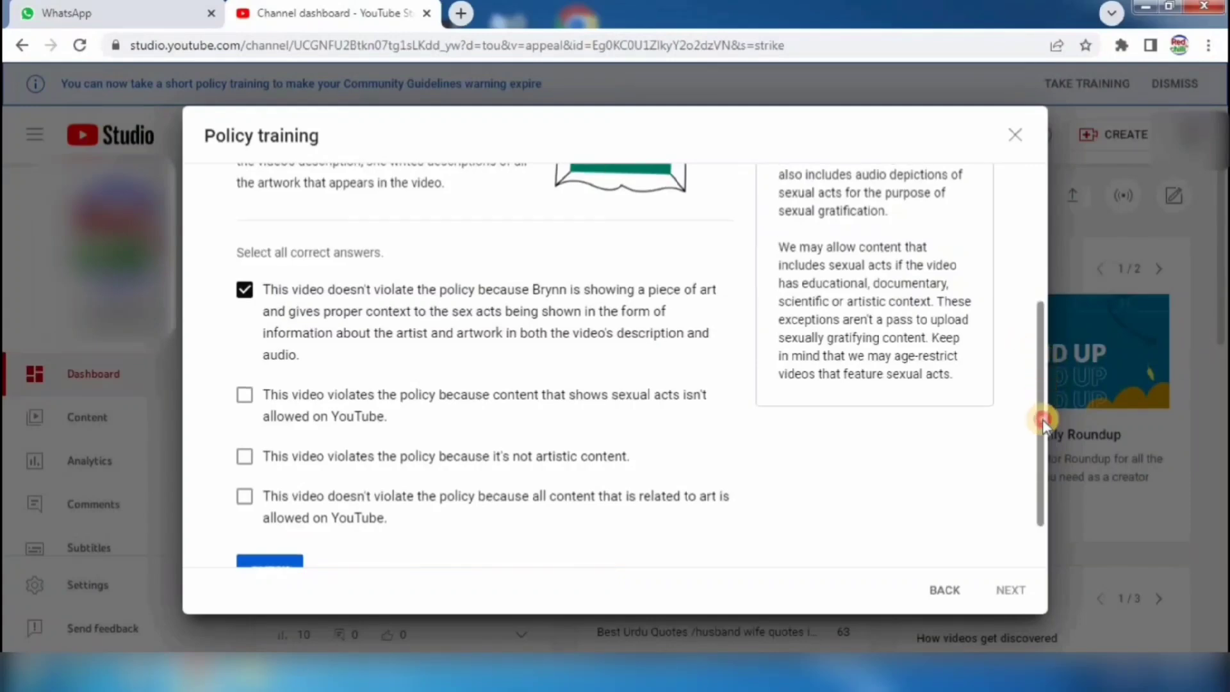
{"action": "scroll", "coordinate": [1043, 417], "scroll_direction": "down", "scroll_amount": 1}
{"action": "left_click", "coordinate": [255, 519]}
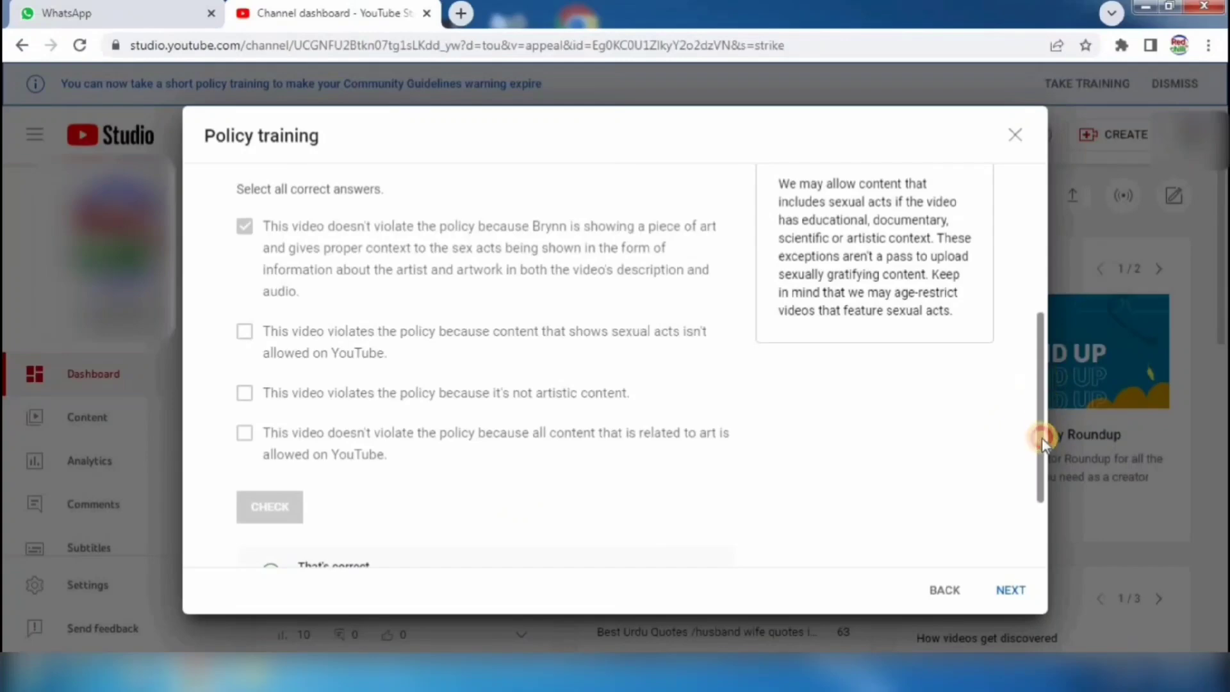
{"action": "scroll", "coordinate": [1042, 421], "scroll_direction": "down", "scroll_amount": 2}
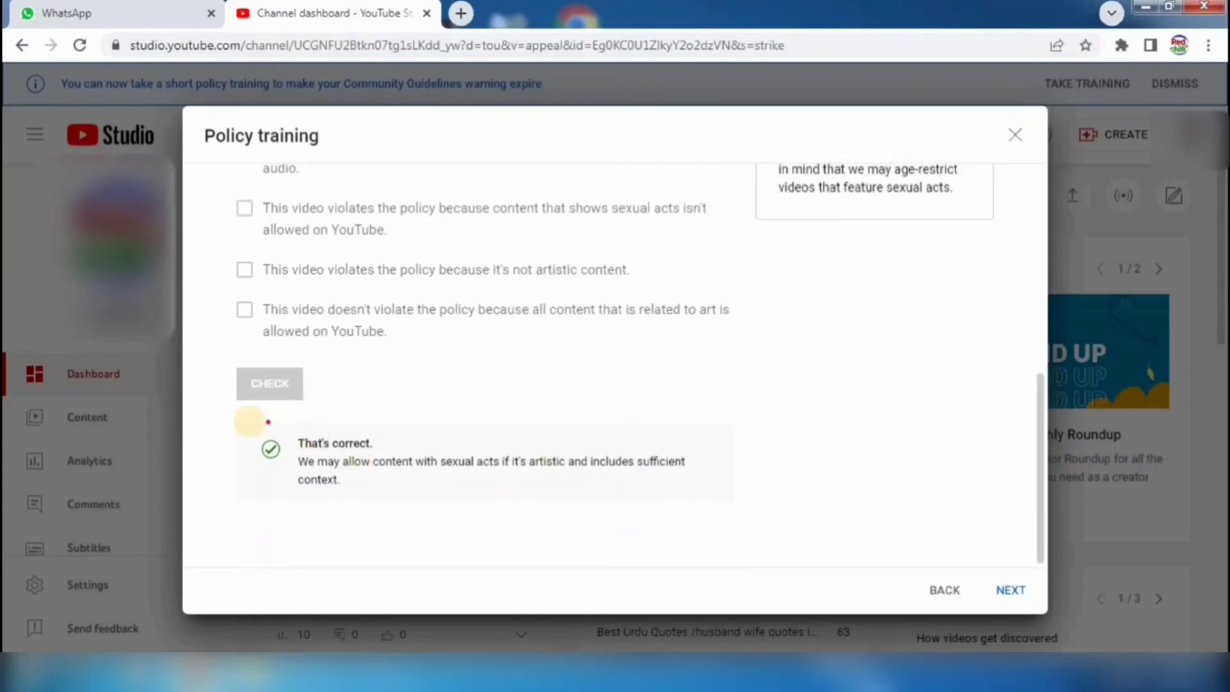
{"action": "left_click", "coordinate": [1007, 590]}
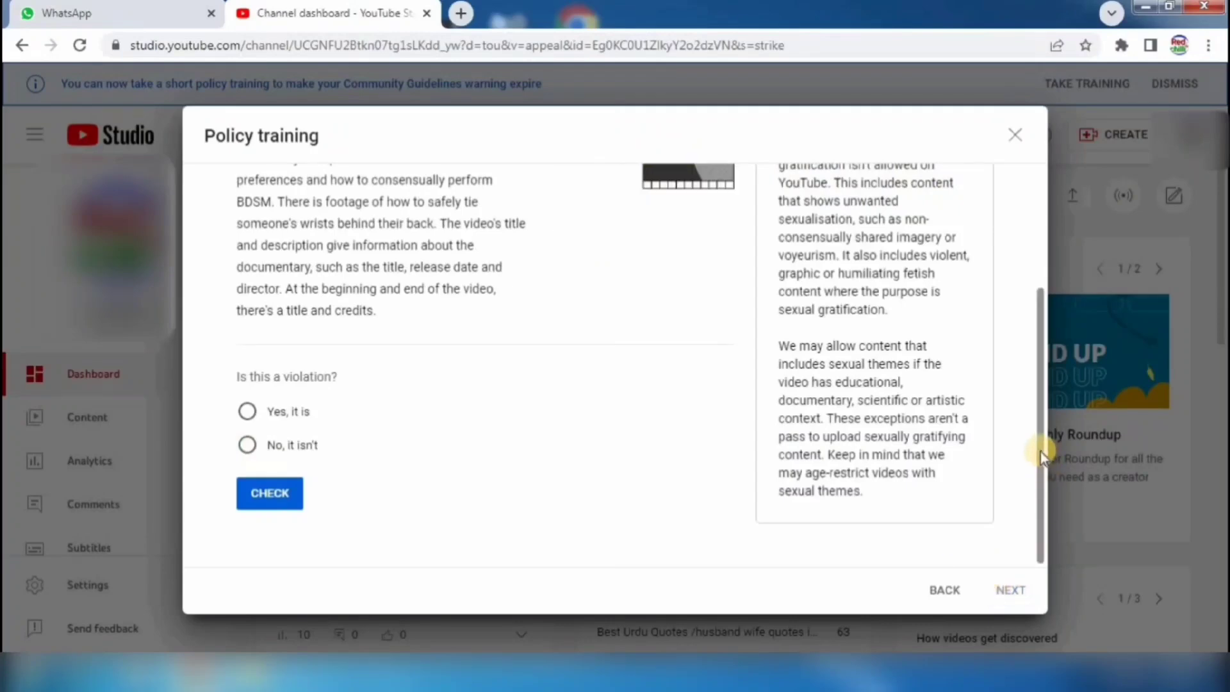
- Answer question 4 about the documentary with "No, it isn't", check it and continue to question 5
{"action": "scroll", "coordinate": [1021, 357], "scroll_direction": "up", "scroll_amount": 3}
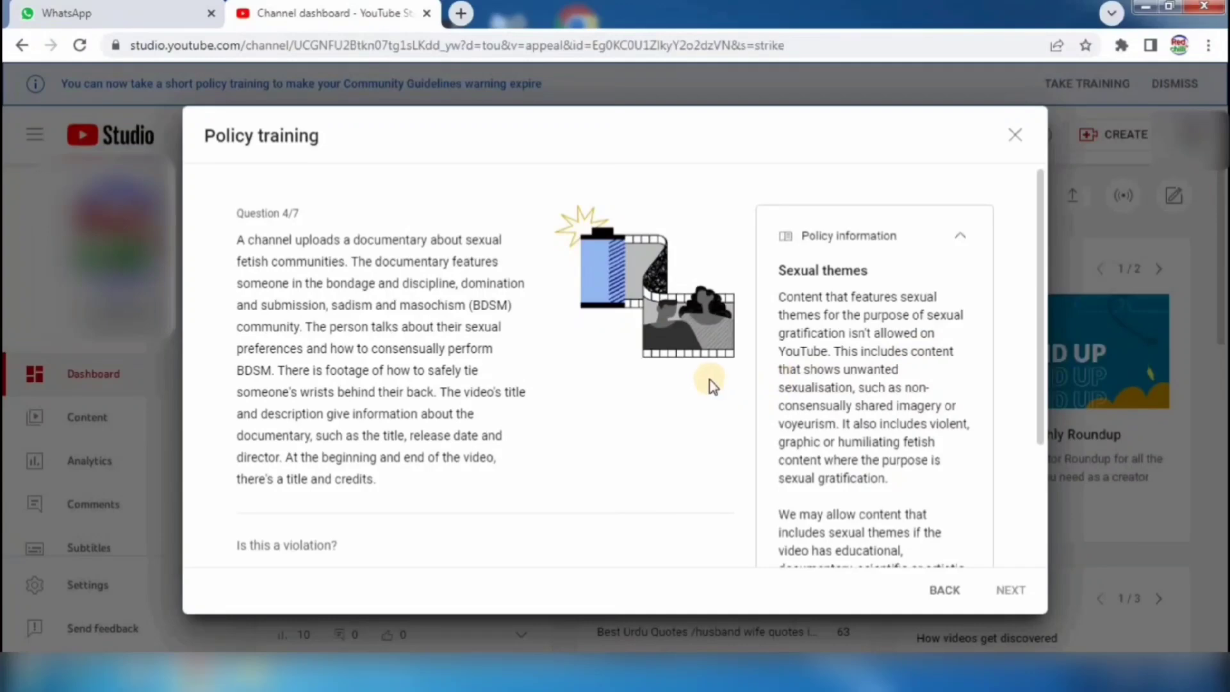
{"action": "scroll", "coordinate": [1024, 308], "scroll_direction": "up", "scroll_amount": 1}
{"action": "mouse_move", "coordinate": [205, 199]}
{"action": "left_mouse_down"}
{"action": "mouse_move", "coordinate": [502, 403]}
{"action": "mouse_move", "coordinate": [619, 509]}
{"action": "mouse_move", "coordinate": [612, 520]}
{"action": "left_mouse_up"}
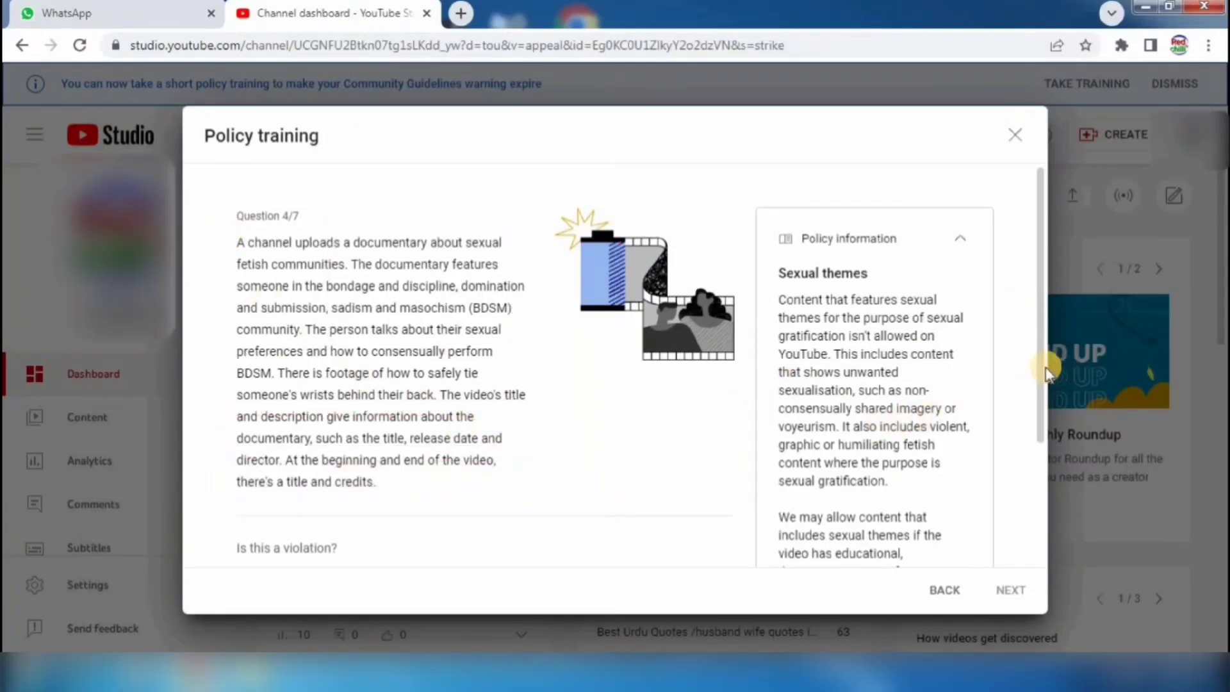
{"action": "left_click", "coordinate": [1041, 505]}
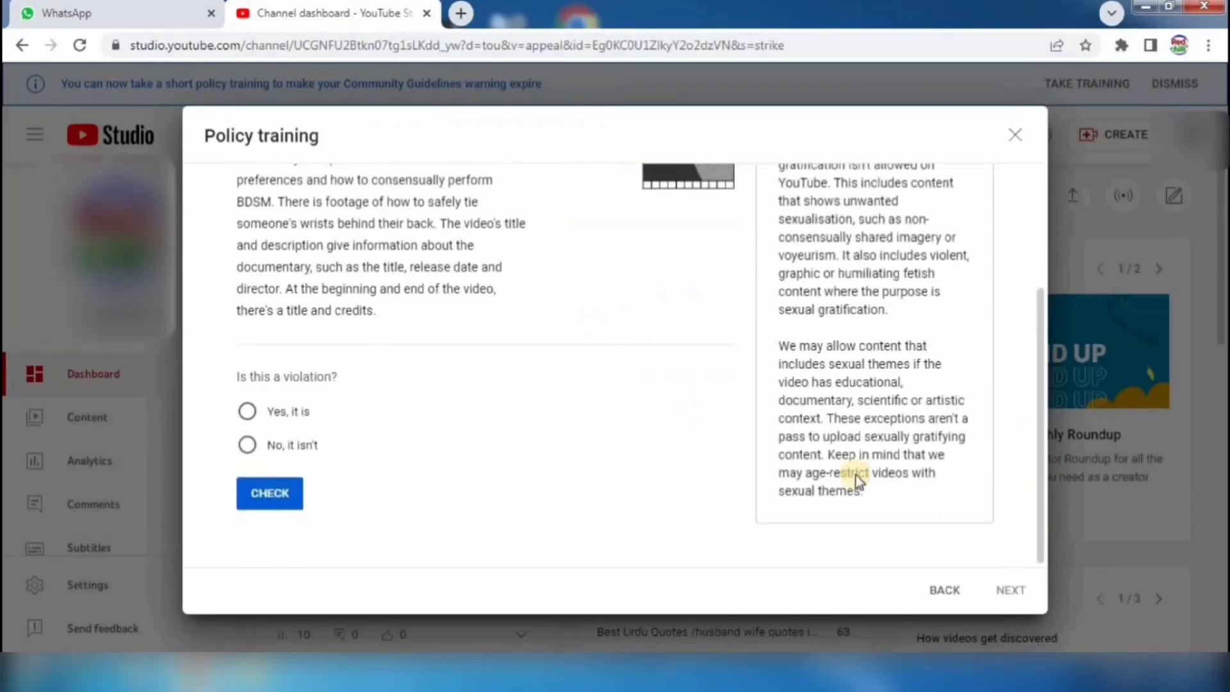
{"action": "left_click_drag", "start_coordinate": [222, 422], "coordinate": [349, 470]}
{"action": "key", "text": "Escape"}
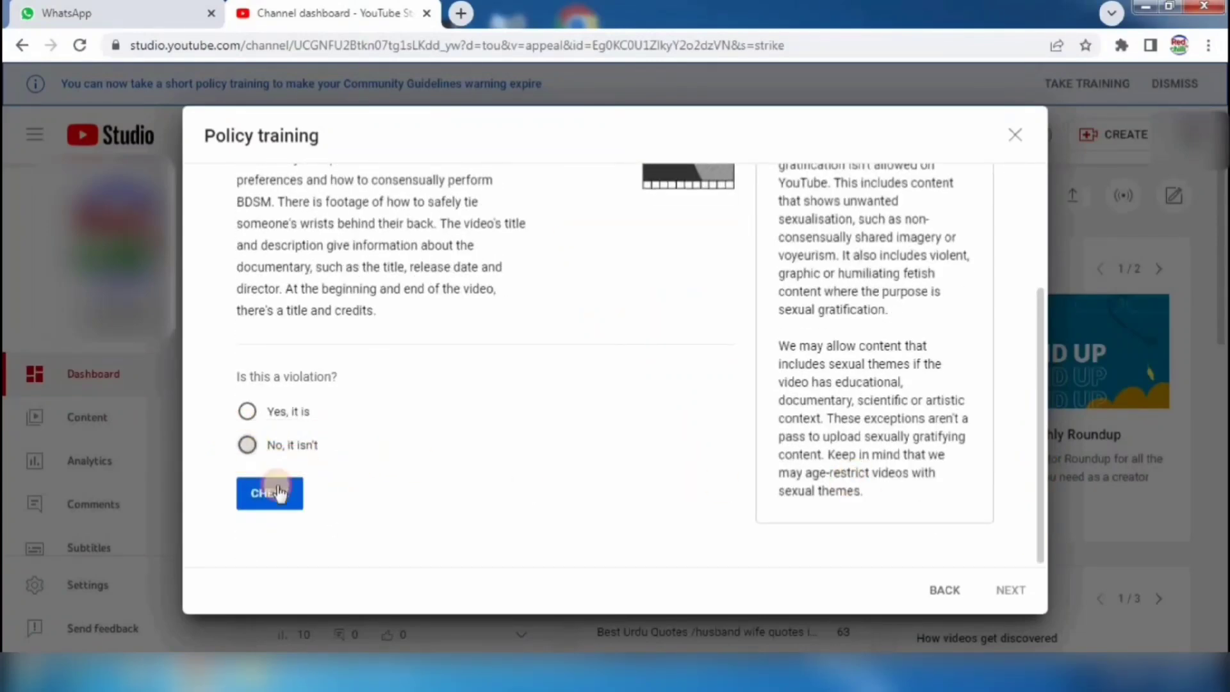
{"action": "left_click", "coordinate": [277, 498]}
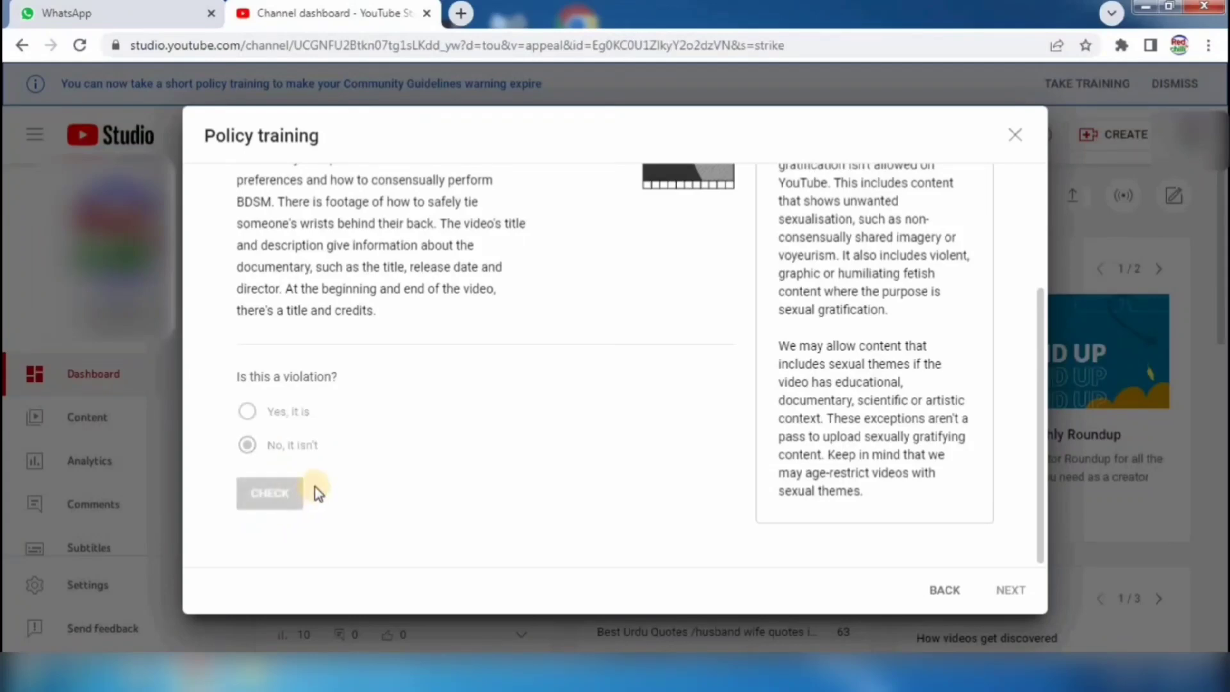
{"action": "left_click_drag", "start_coordinate": [1041, 363], "coordinate": [1038, 419]}
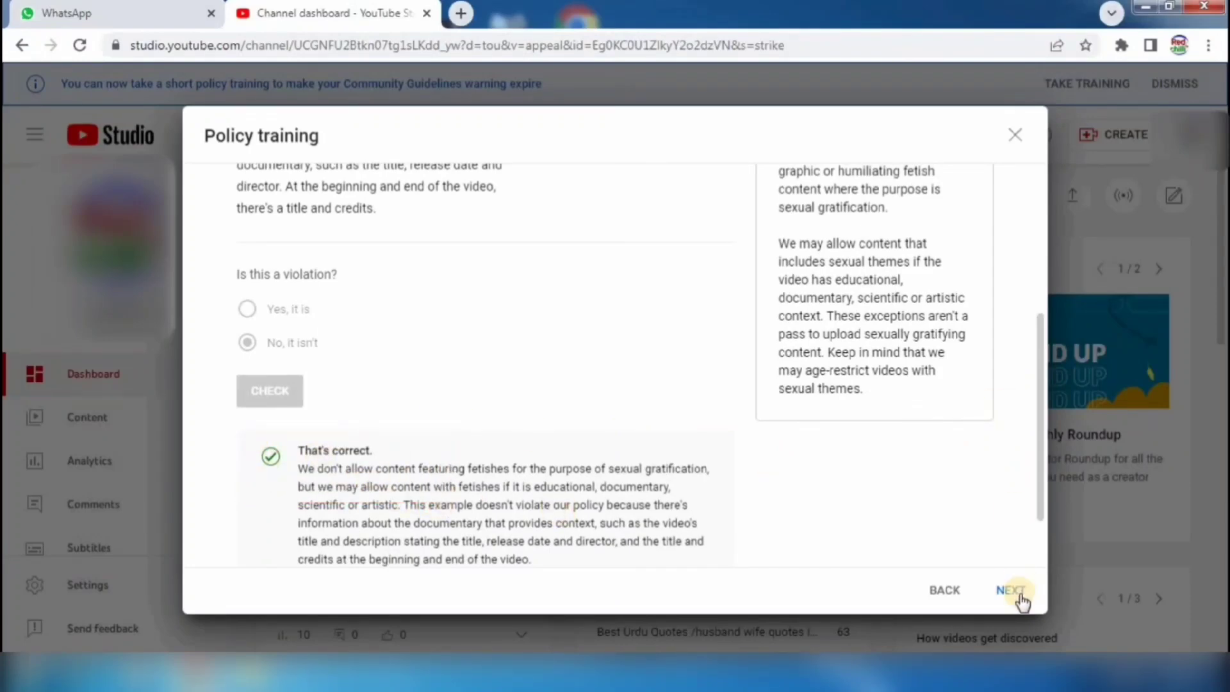
{"action": "left_click", "coordinate": [1036, 566]}
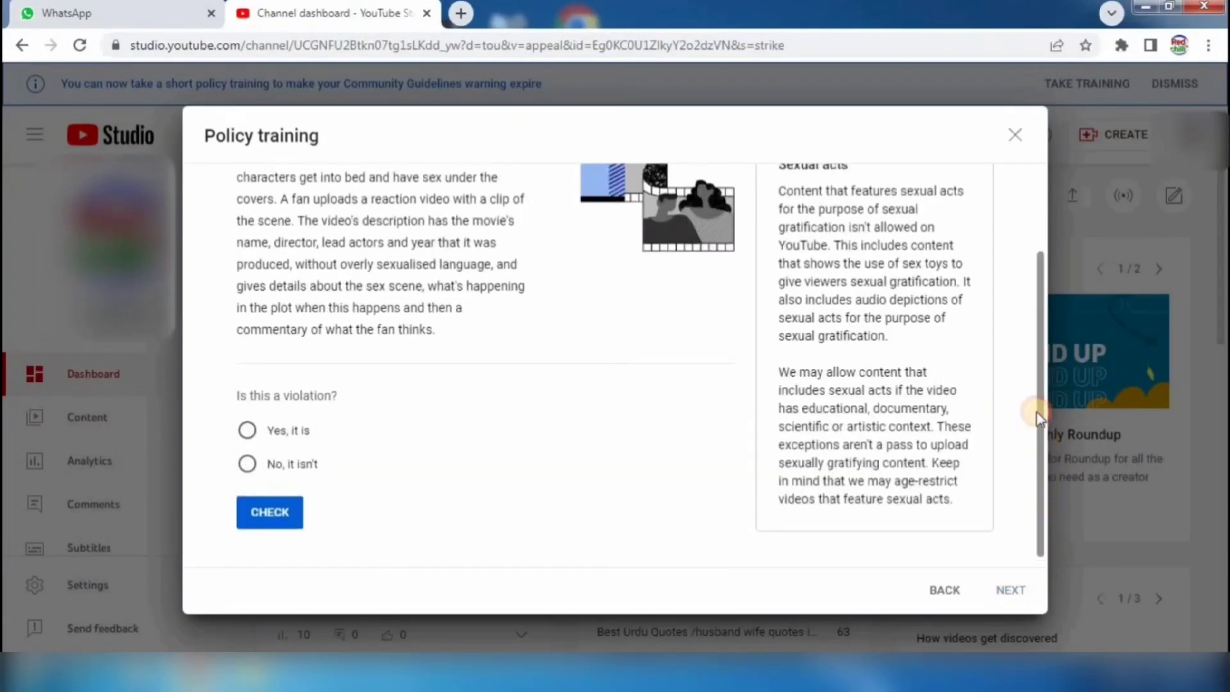
- Answer question 5 about the movie reaction video with "No, it isn't", check it and continue to question 6
{"action": "scroll", "coordinate": [1040, 428], "scroll_direction": "up", "scroll_amount": 2}
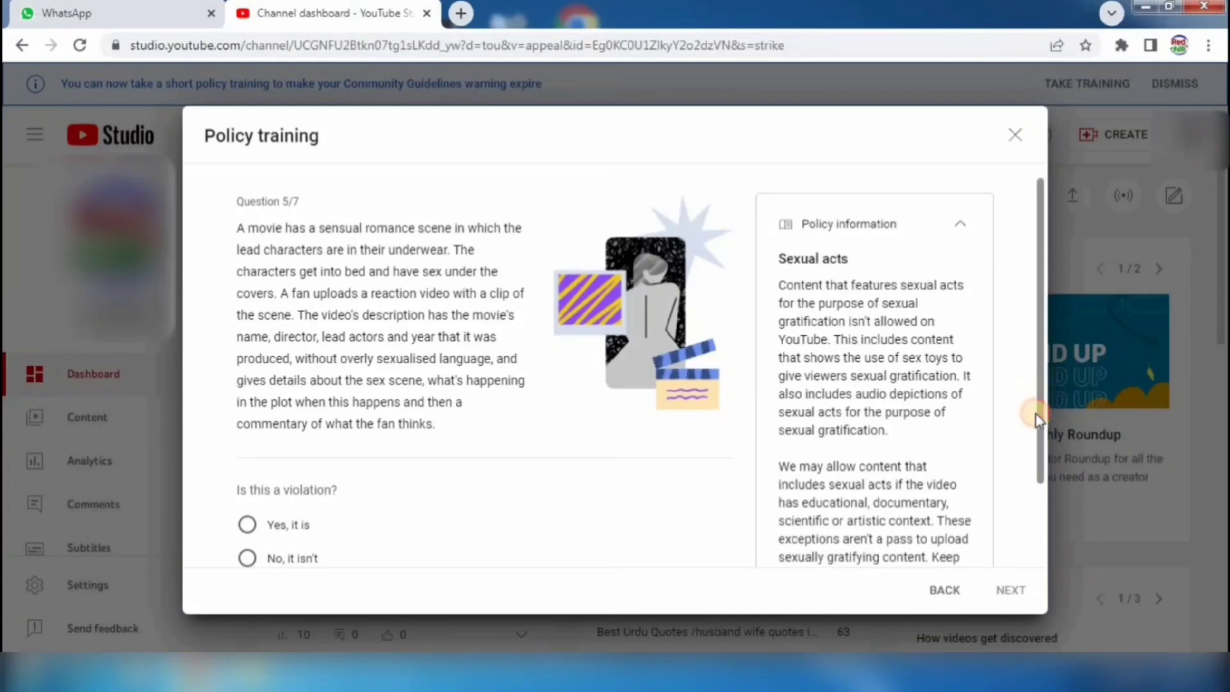
{"action": "scroll", "coordinate": [1036, 224], "scroll_direction": "up", "scroll_amount": 1}
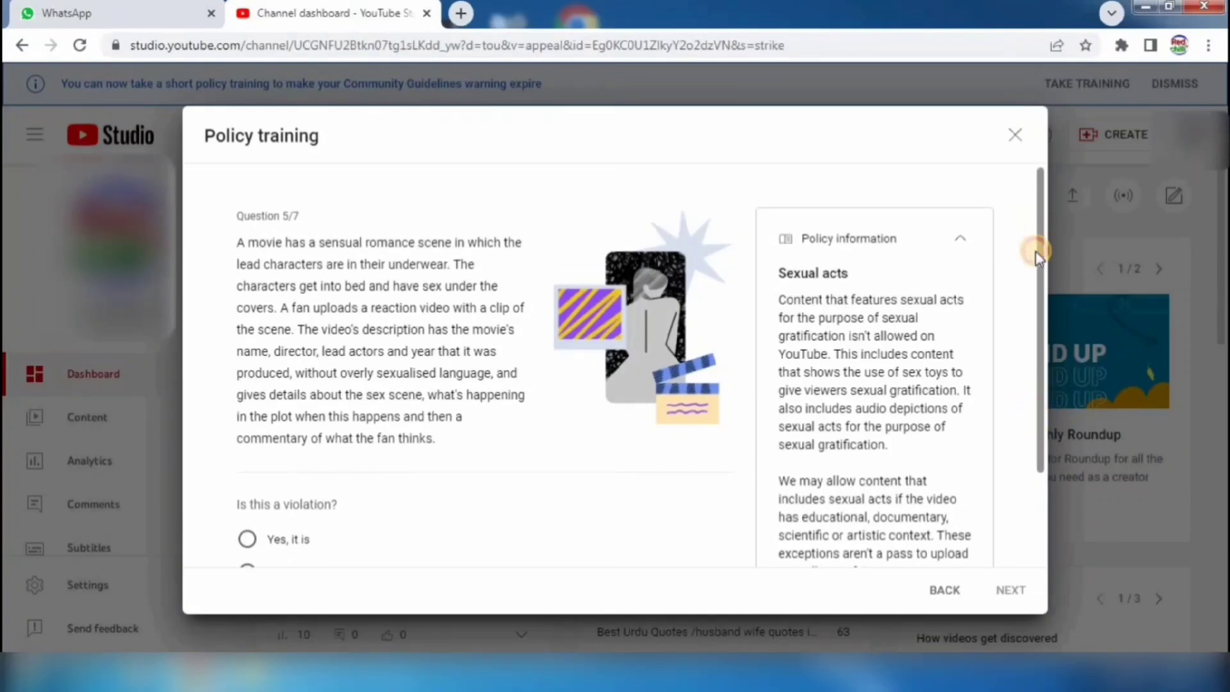
{"action": "scroll", "coordinate": [1031, 359], "scroll_direction": "down", "scroll_amount": 2}
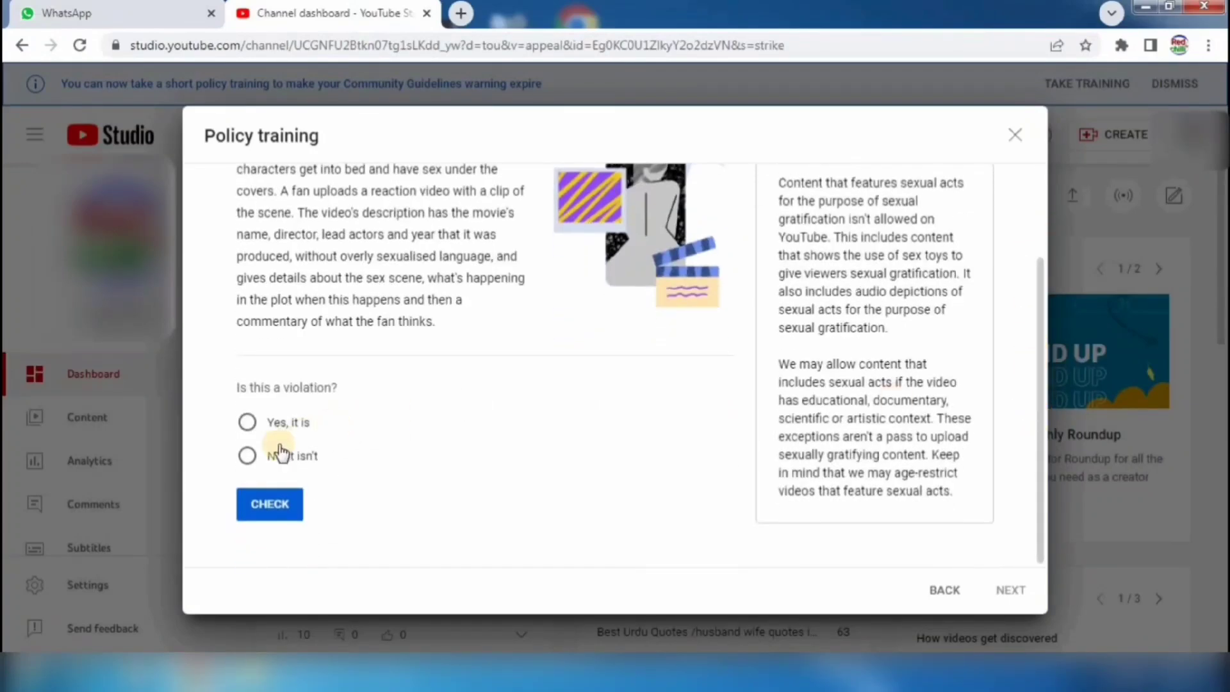
{"action": "left_click", "coordinate": [247, 456]}
{"action": "left_click", "coordinate": [270, 503]}
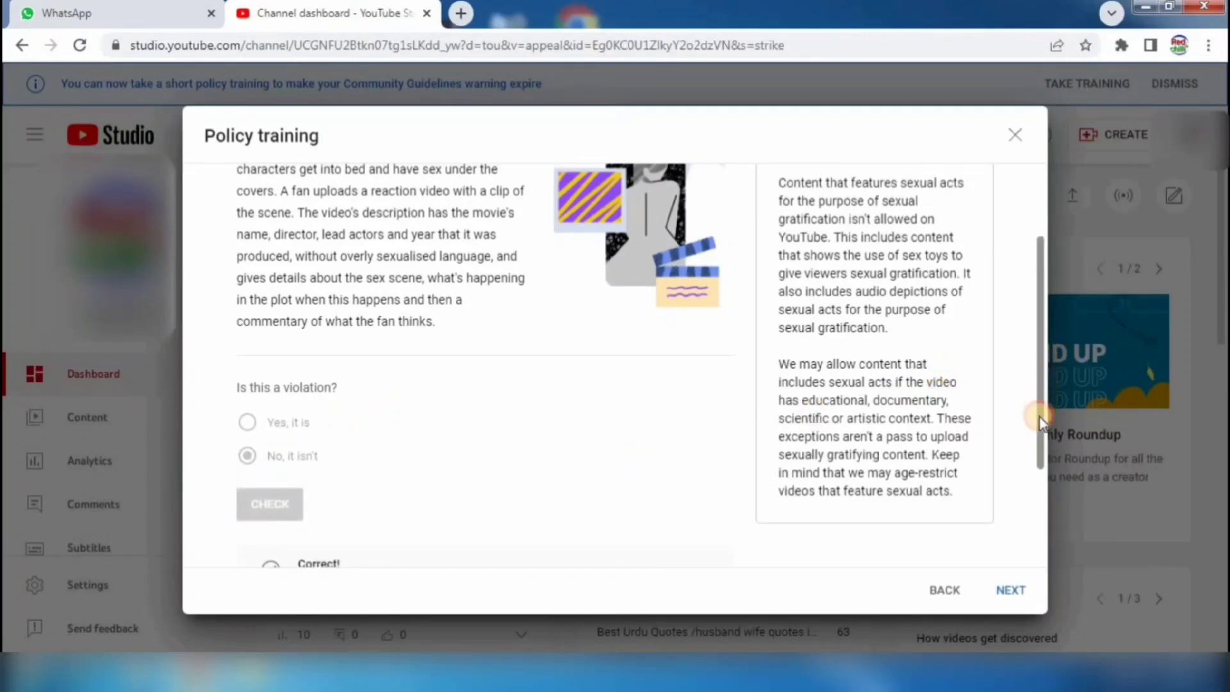
{"action": "scroll", "coordinate": [1042, 417], "scroll_direction": "down", "scroll_amount": 2}
{"action": "left_click_drag", "start_coordinate": [237, 452], "coordinate": [407, 490]}
{"action": "mouse_move", "coordinate": [987, 566]}
{"action": "left_mouse_down"}
{"action": "mouse_move", "coordinate": [1038, 580]}
{"action": "mouse_move", "coordinate": [1032, 609]}
{"action": "left_mouse_up"}
{"action": "key", "text": "Escape"}
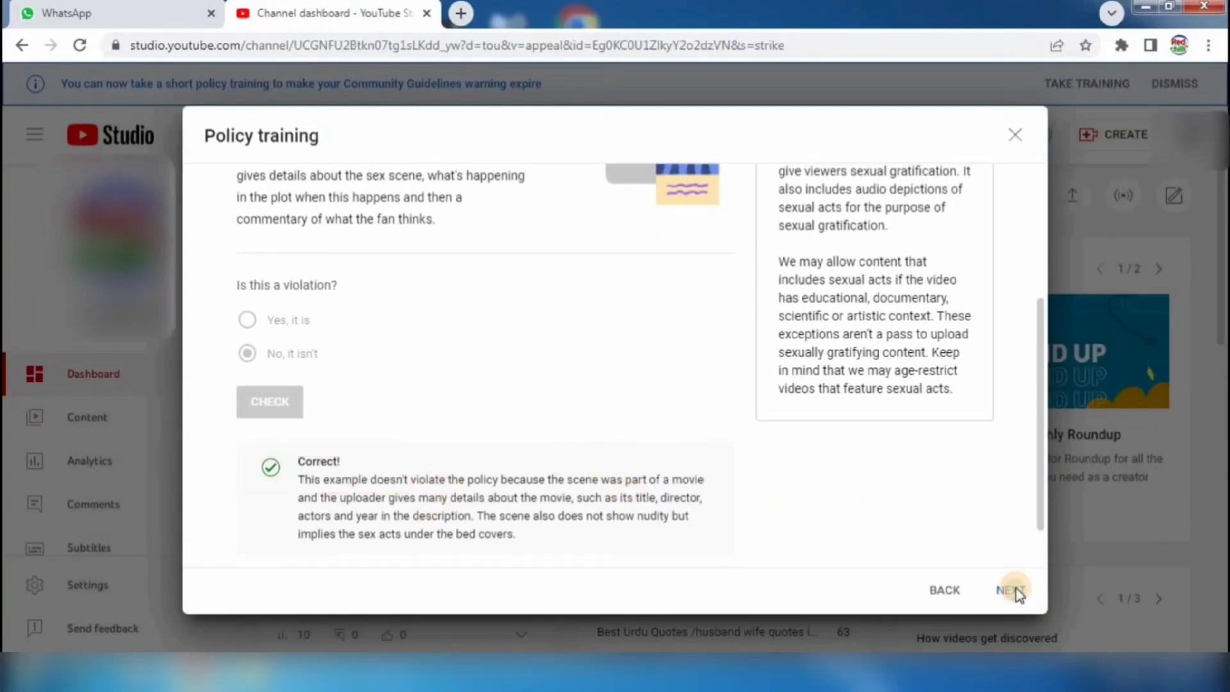
{"action": "left_click", "coordinate": [1017, 589]}
- Answer question 6 that the video doesn't violate the policy because the news organisation included sufficient details, and check the answer
{"action": "left_click_drag", "start_coordinate": [1031, 455], "coordinate": [1036, 329]}
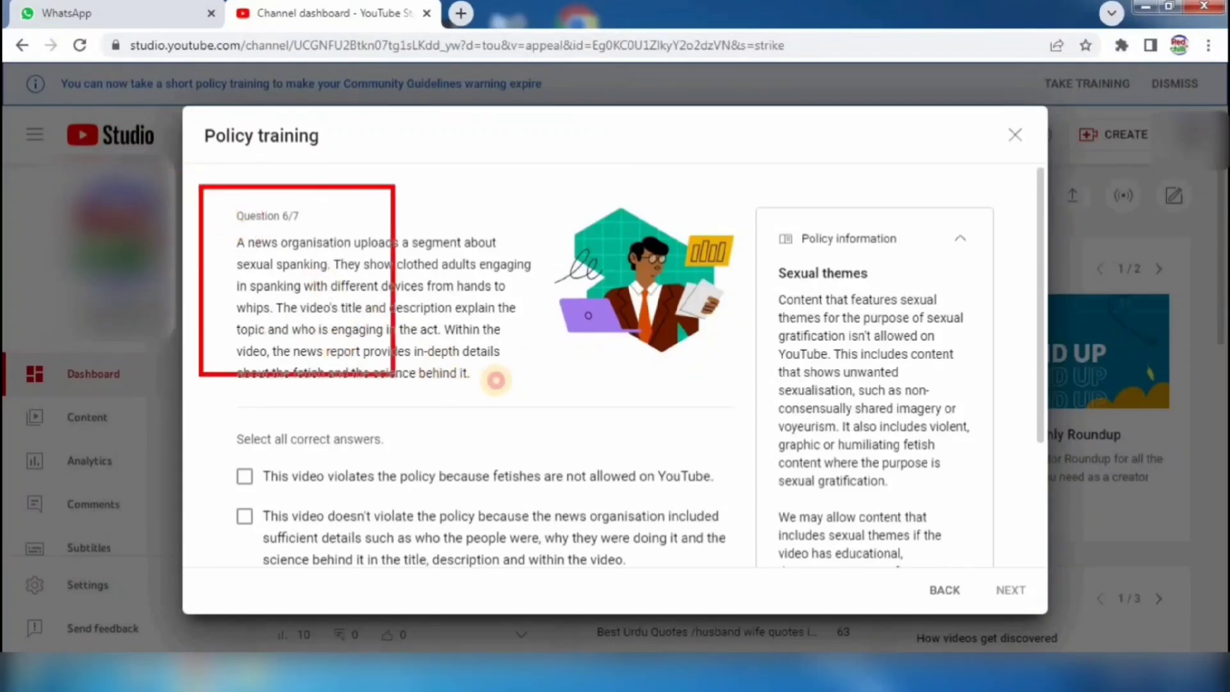
{"action": "left_click_drag", "start_coordinate": [1041, 306], "coordinate": [1044, 419]}
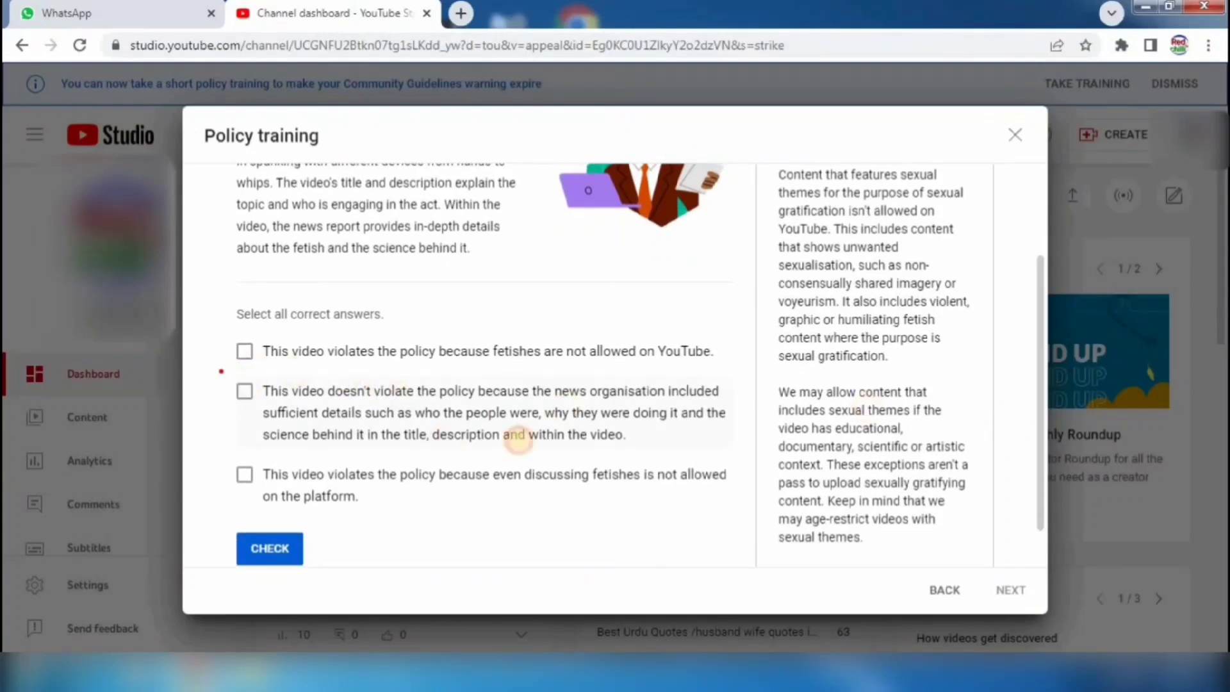
{"action": "left_click", "coordinate": [263, 423]}
{"action": "left_click", "coordinate": [284, 557]}
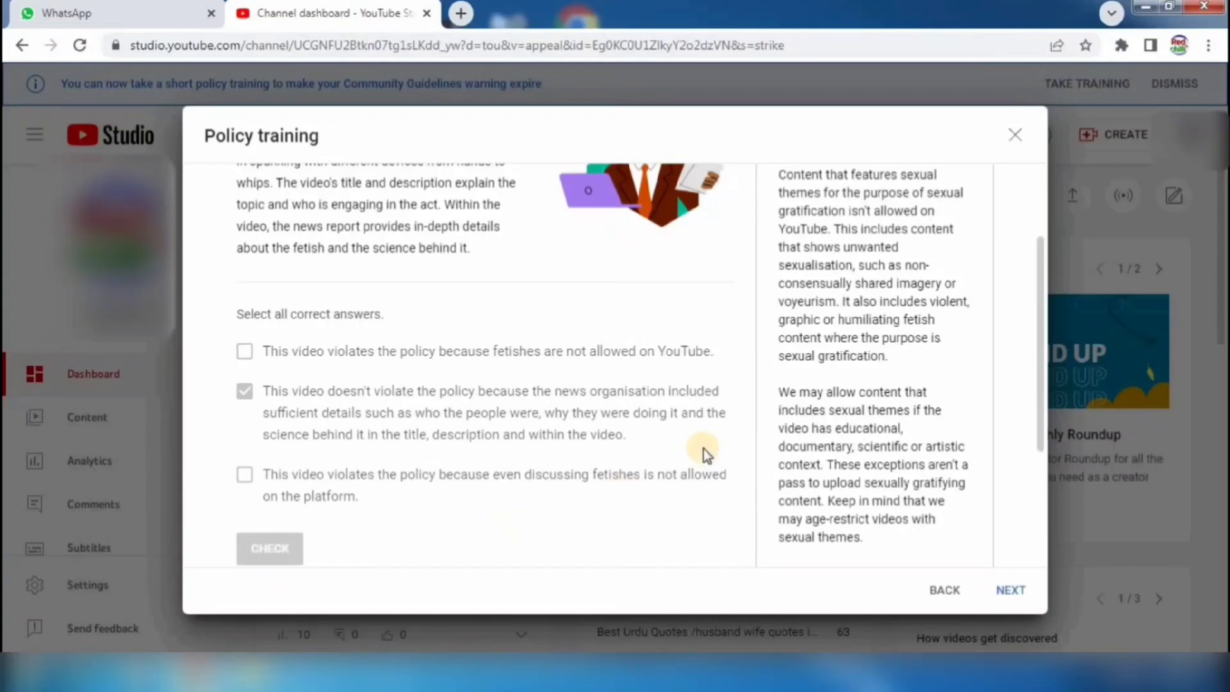
- Review the feedback on the question 6 answer about the news report and continue to question 7
{"action": "left_click_drag", "start_coordinate": [1039, 375], "coordinate": [966, 442]}
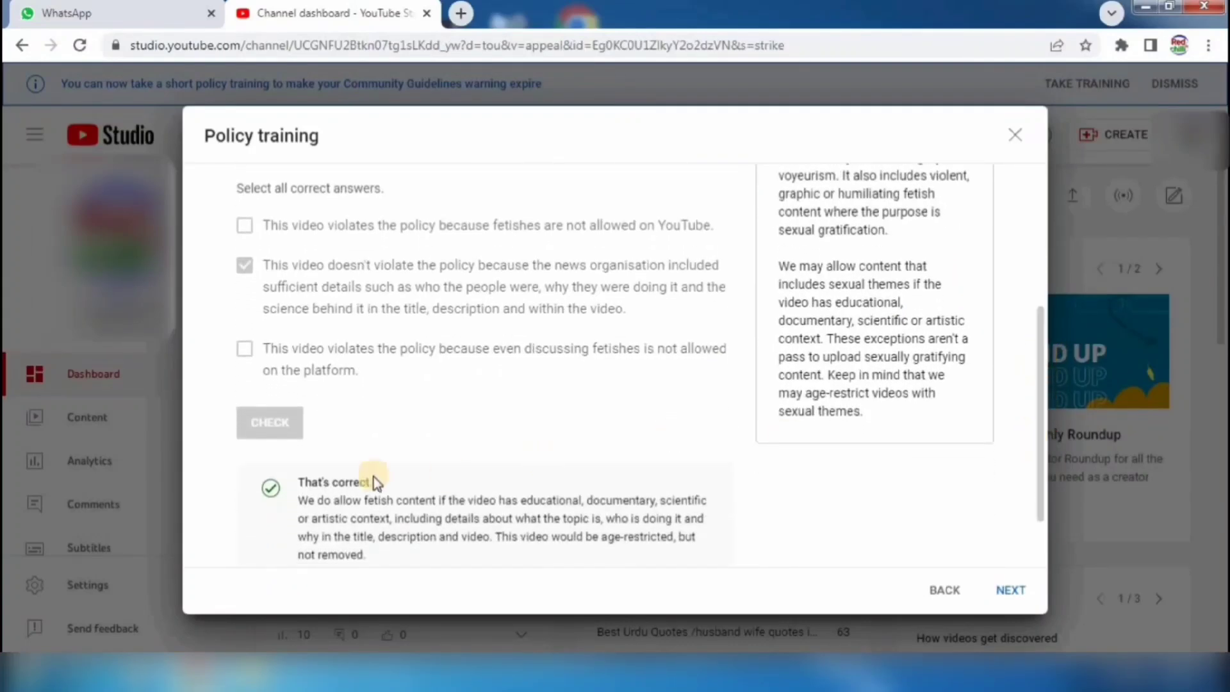
{"action": "left_click_drag", "start_coordinate": [229, 462], "coordinate": [453, 529]}
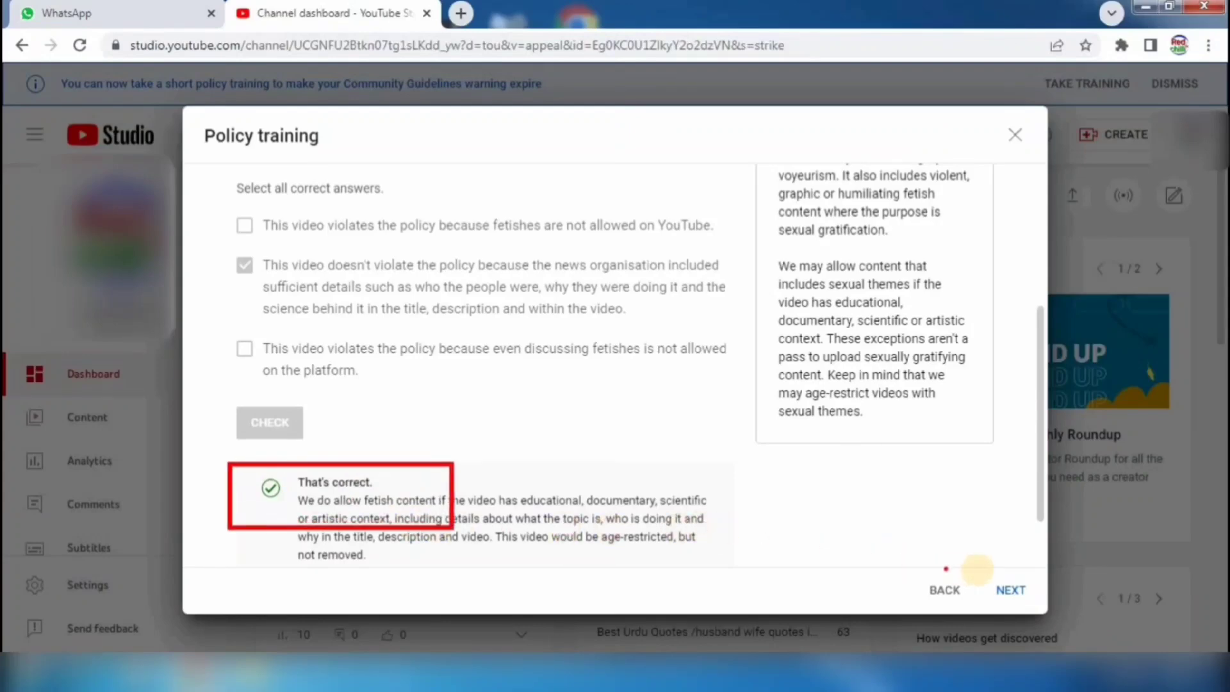
{"action": "left_click_drag", "start_coordinate": [979, 569], "coordinate": [1033, 604]}
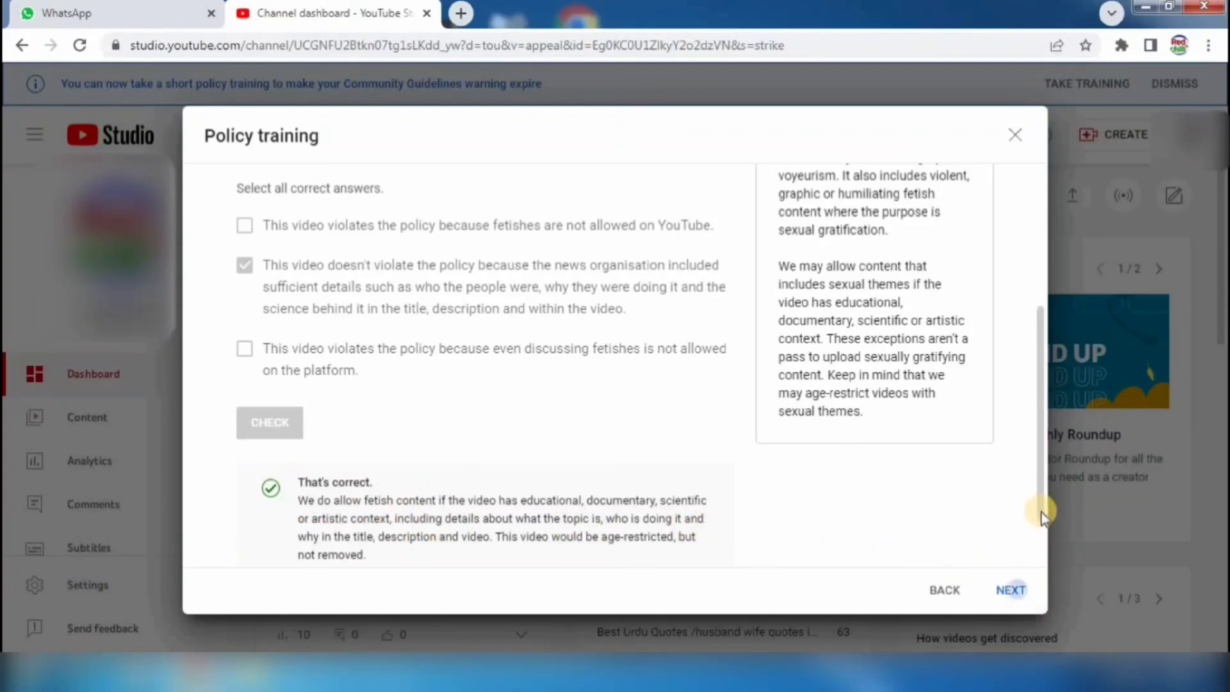
{"action": "left_click_drag", "start_coordinate": [1032, 428], "coordinate": [1044, 365]}
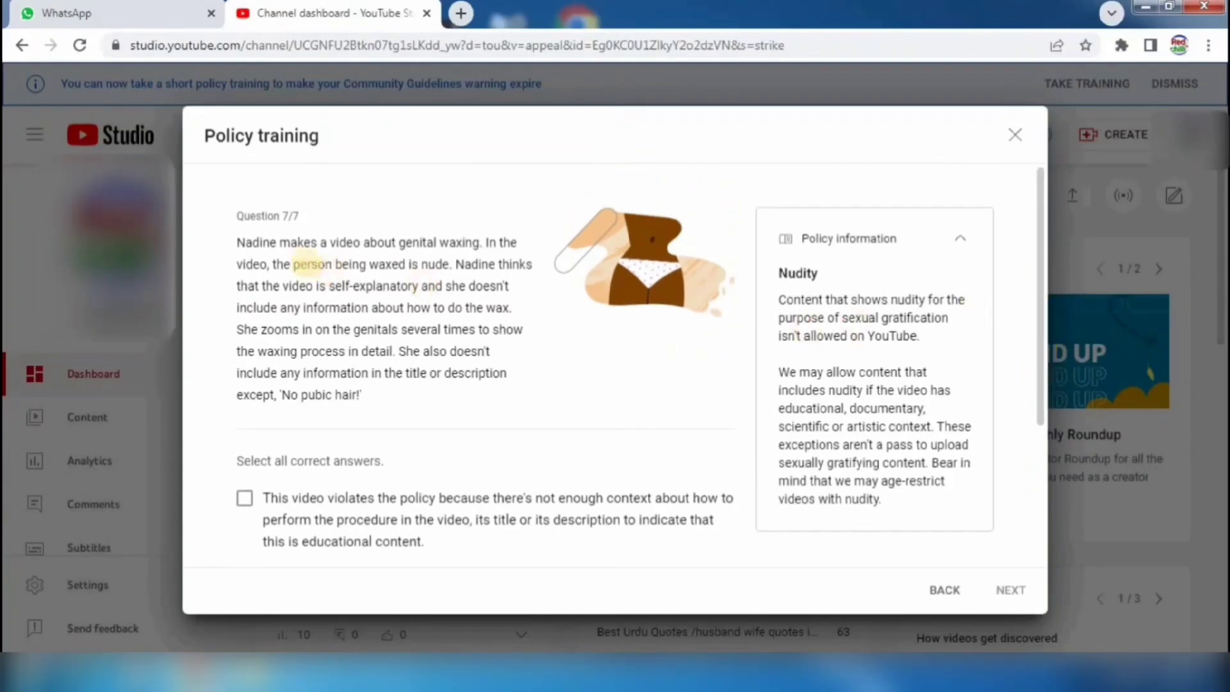
- Answer question 7 that the waxing video violates the policy because there's not enough context, check it and continue to the completion page
{"action": "left_click_drag", "start_coordinate": [195, 197], "coordinate": [572, 431]}
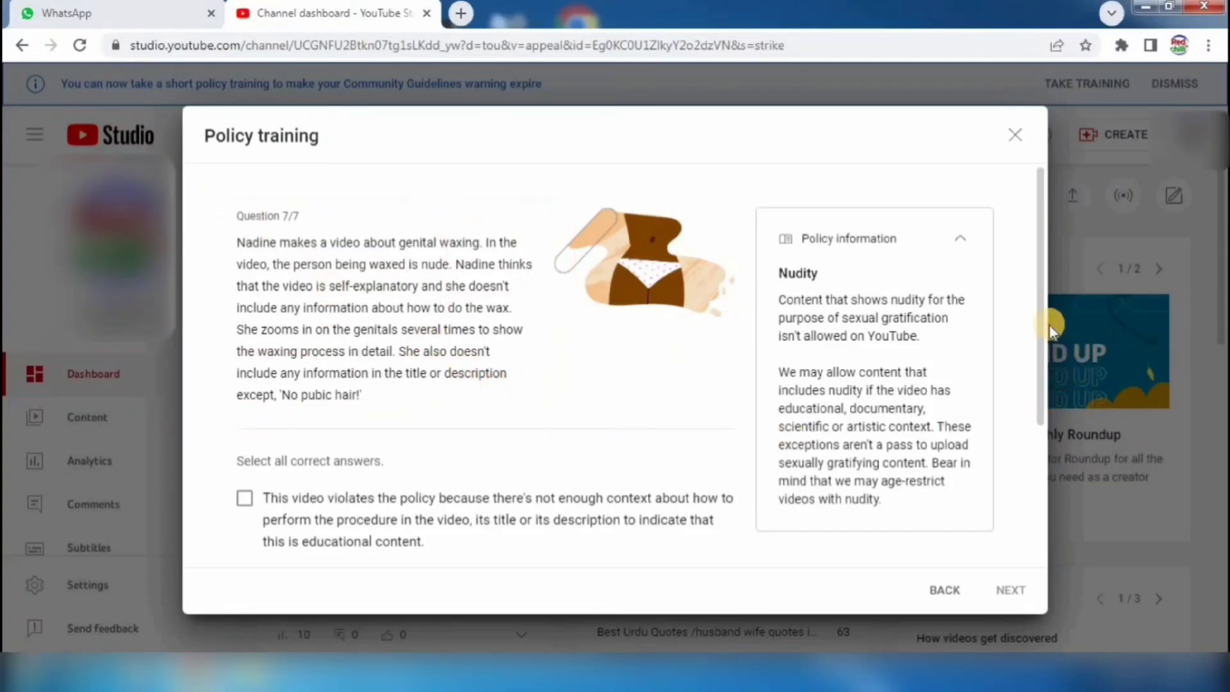
{"action": "scroll", "coordinate": [1042, 449], "scroll_direction": "down", "scroll_amount": 3}
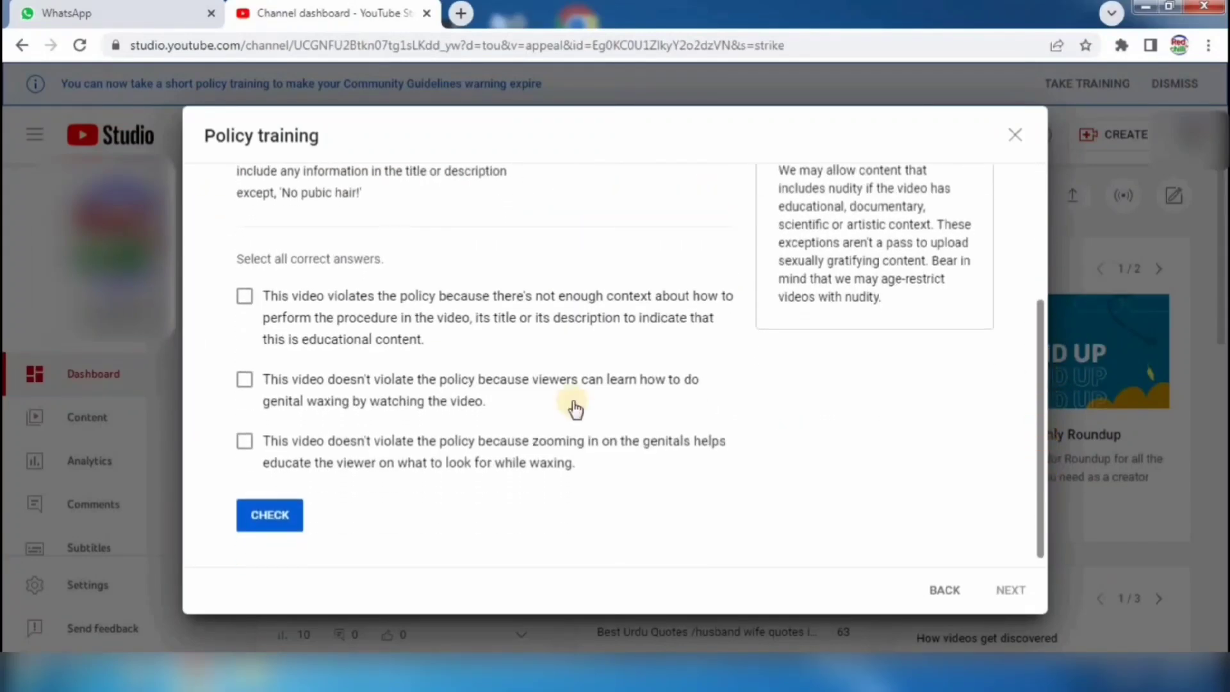
{"action": "mouse_move", "coordinate": [217, 272]}
{"action": "left_mouse_down"}
{"action": "mouse_move", "coordinate": [442, 352]}
{"action": "mouse_move", "coordinate": [743, 358]}
{"action": "left_mouse_up"}
{"action": "left_click", "coordinate": [244, 295]}
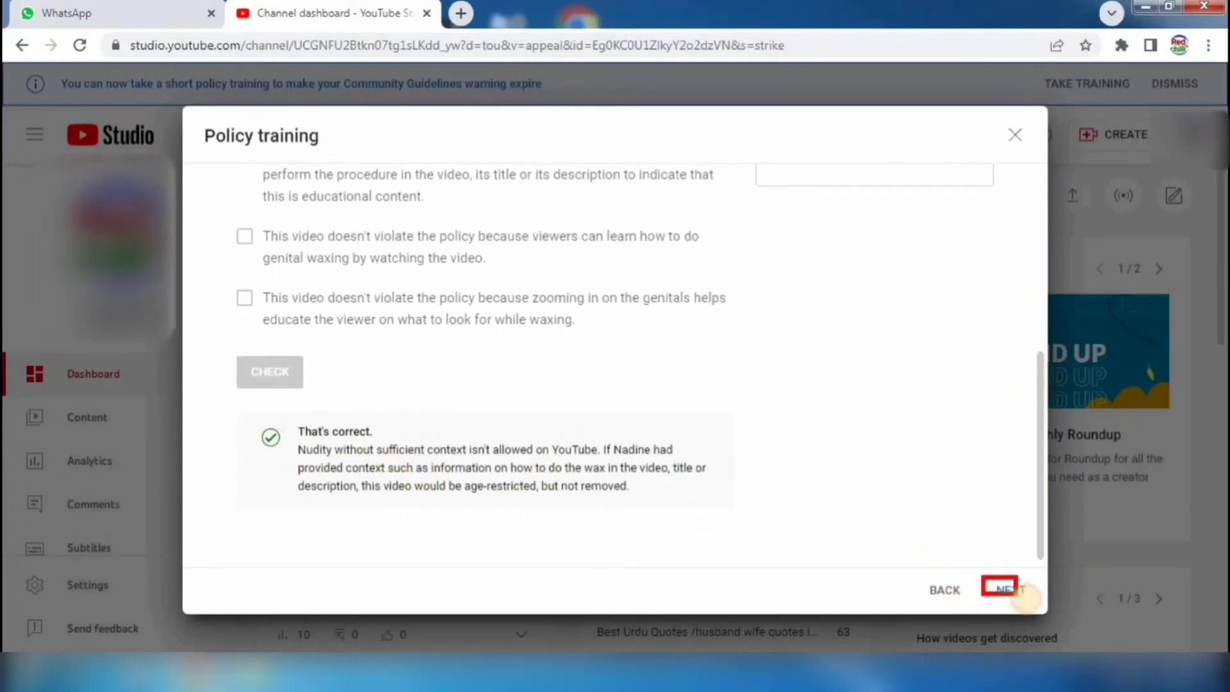
{"action": "left_click", "coordinate": [1018, 593]}
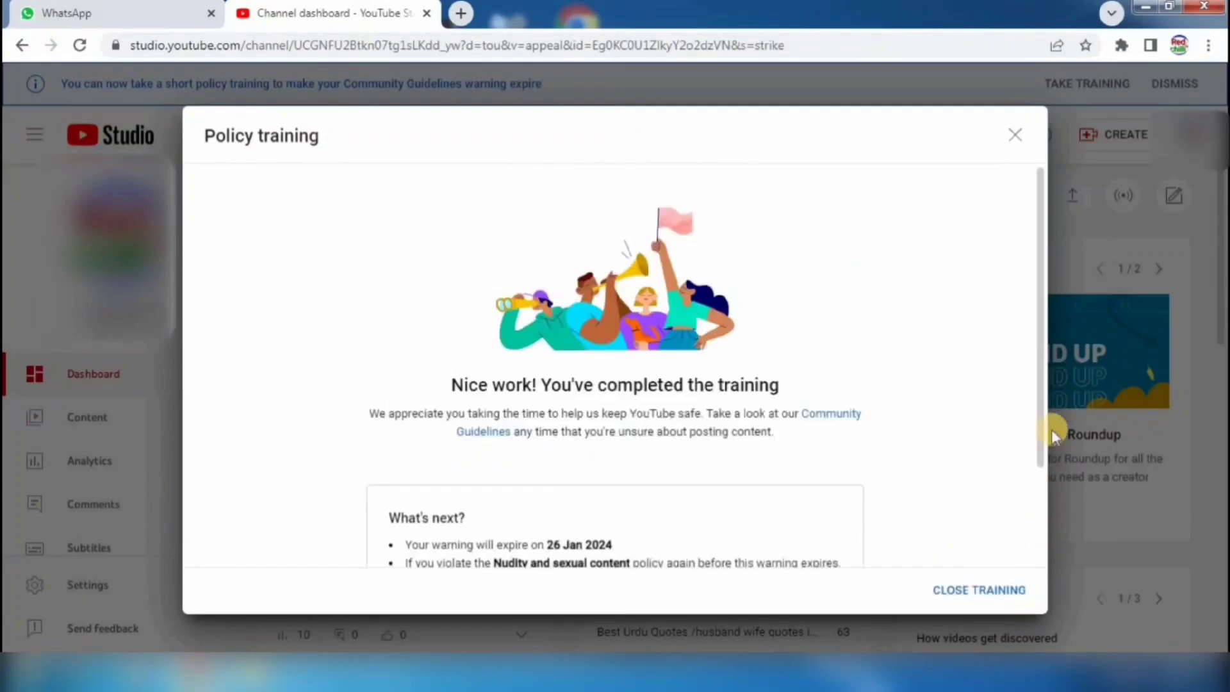
- Review the "What's next?" details about the warning's expiry, and close the training and the issue review to return to the channel dashboard
{"action": "left_click_drag", "start_coordinate": [1043, 403], "coordinate": [1040, 488]}
{"action": "left_click_drag", "start_coordinate": [371, 388], "coordinate": [593, 449]}
{"action": "left_click_drag", "start_coordinate": [637, 451], "coordinate": [660, 447]}
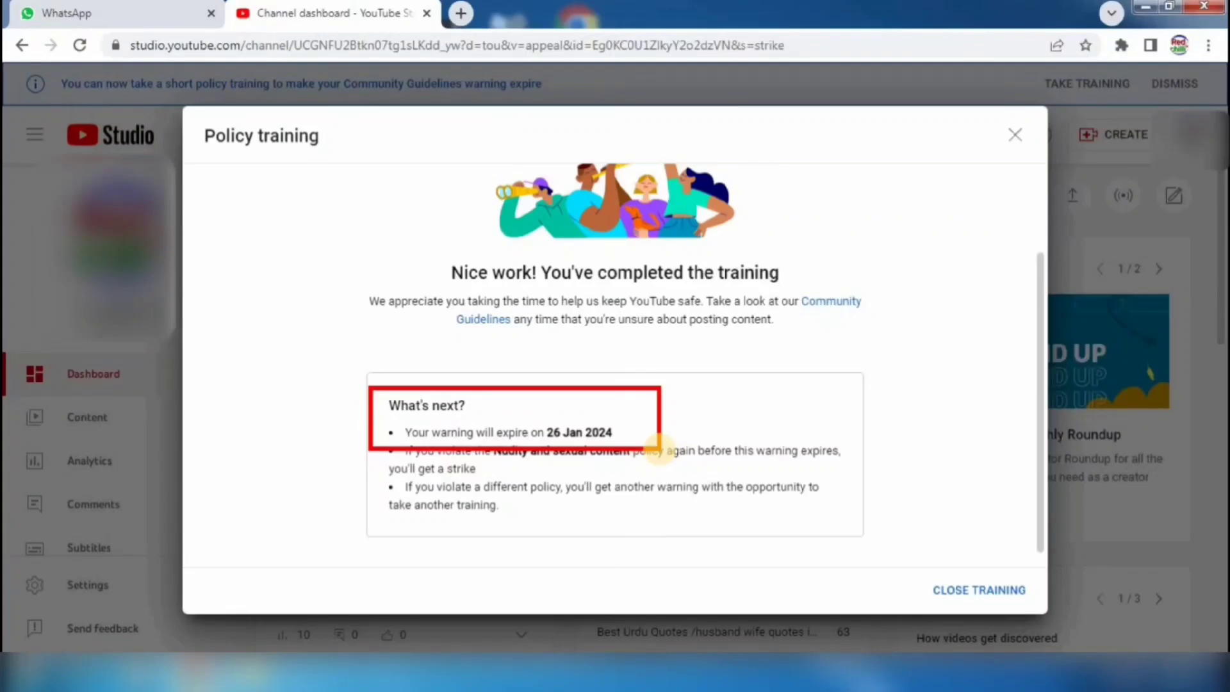
{"action": "left_click_drag", "start_coordinate": [607, 421], "coordinate": [777, 314]}
{"action": "key", "text": "Escape"}
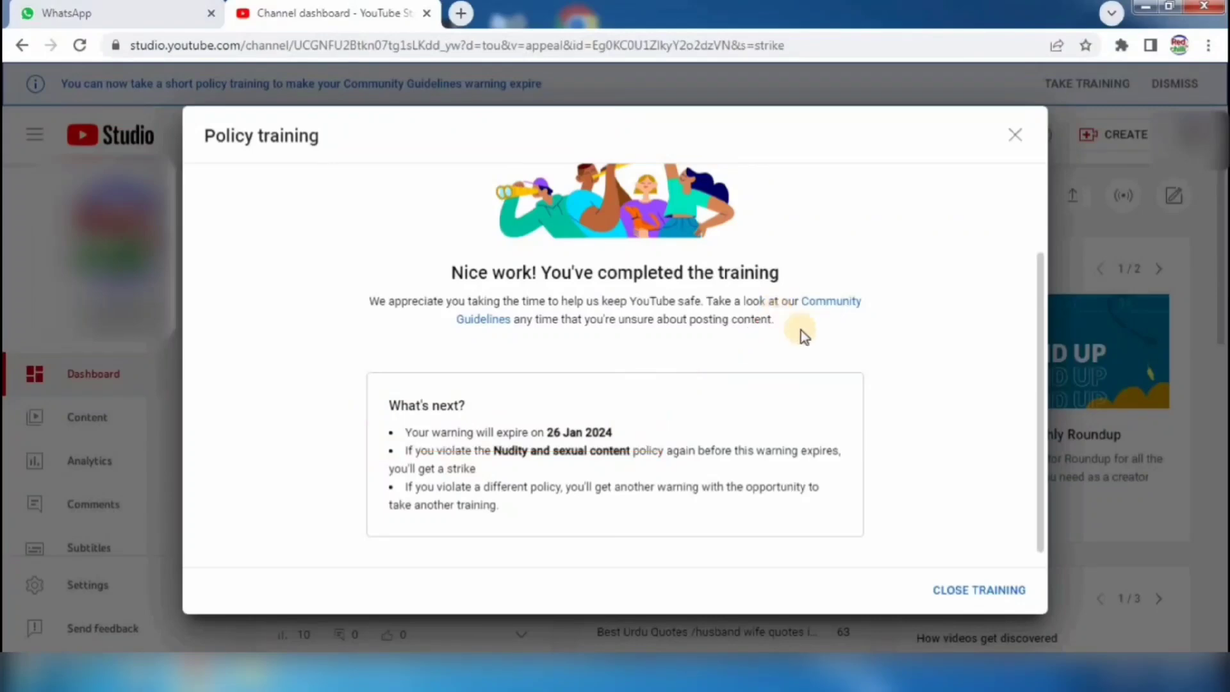
{"action": "left_click", "coordinate": [981, 593]}
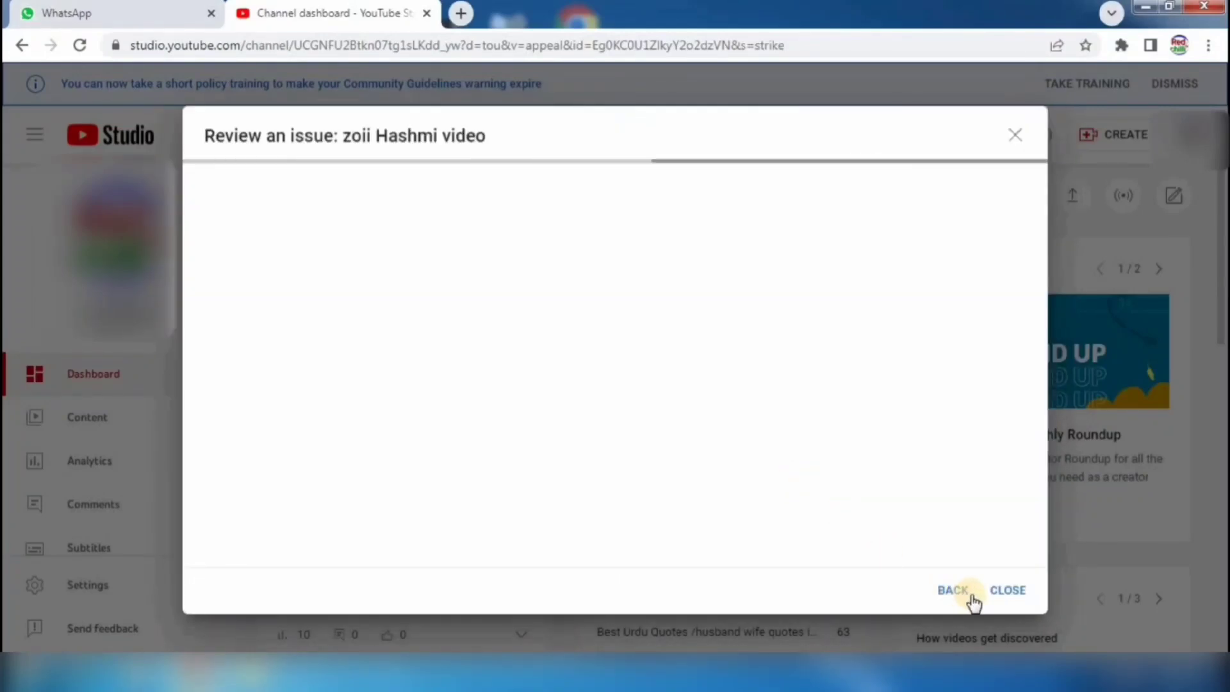
{"action": "left_click", "coordinate": [1007, 590]}
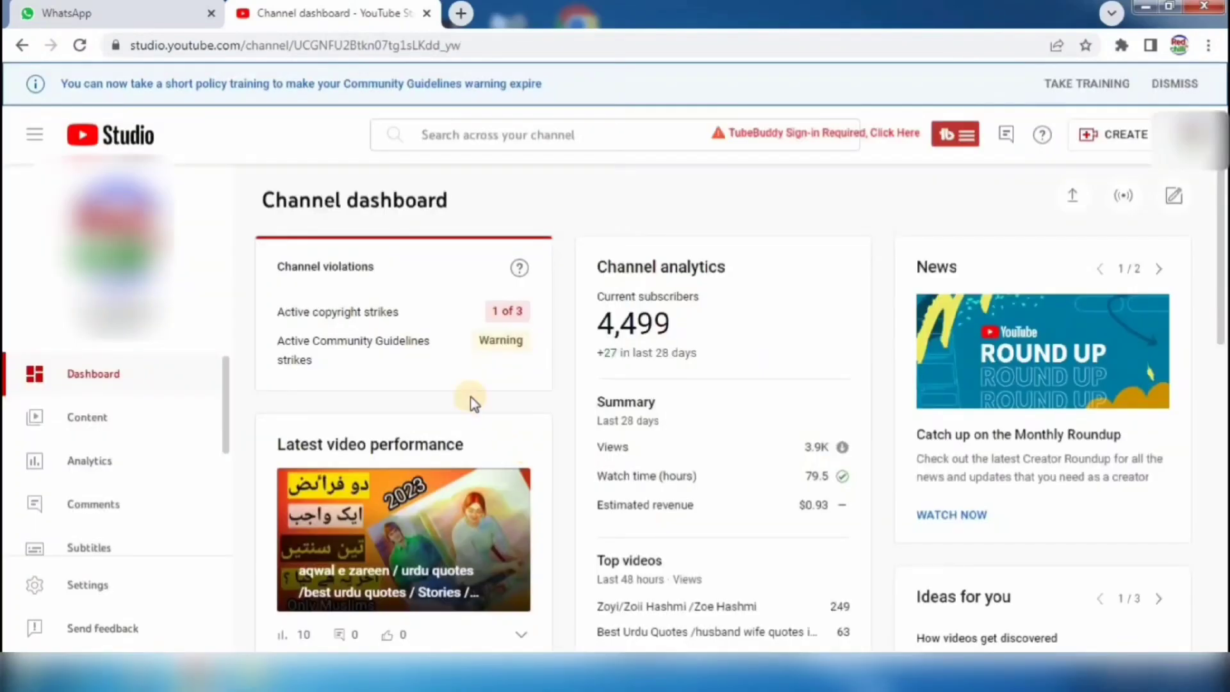